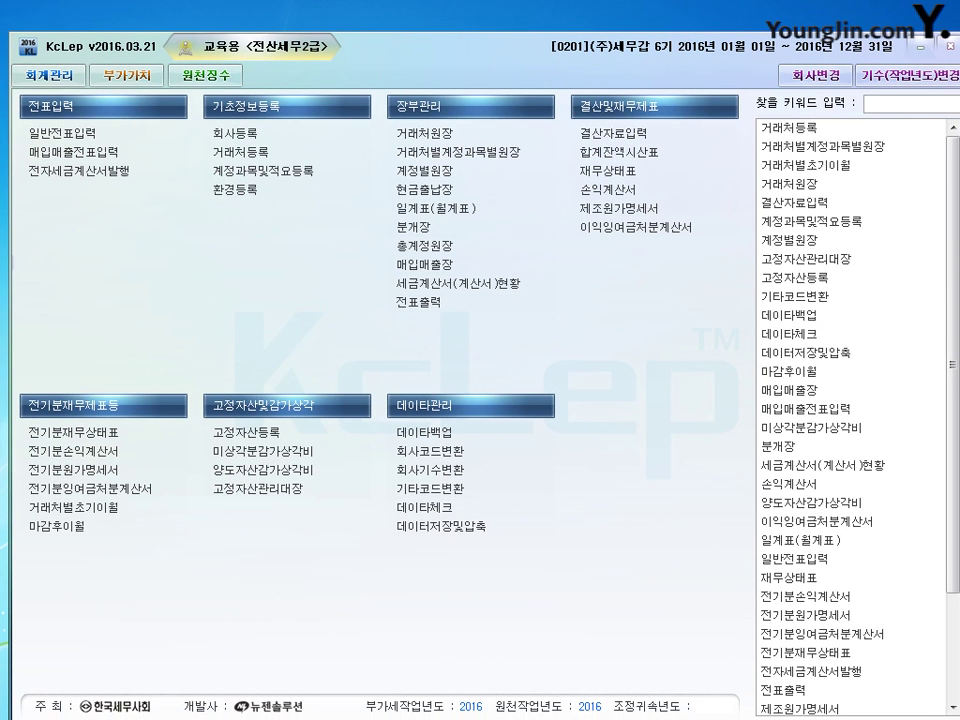
Open 일반전표입력 for July 2016 and start a voucher line dated day 1.
left_click(65, 133)
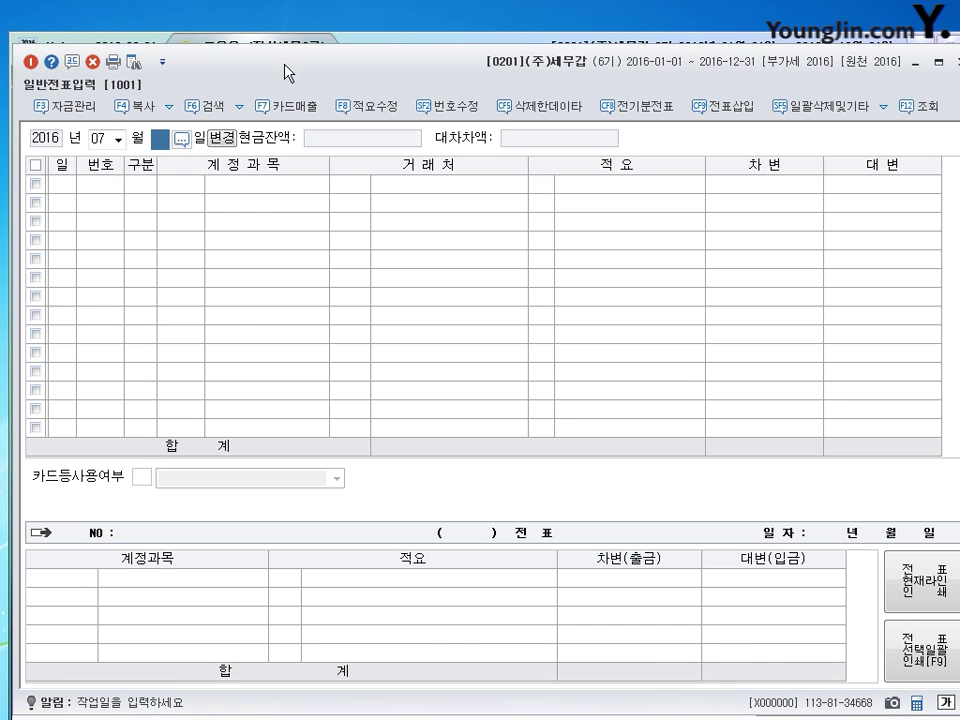
key("Return")
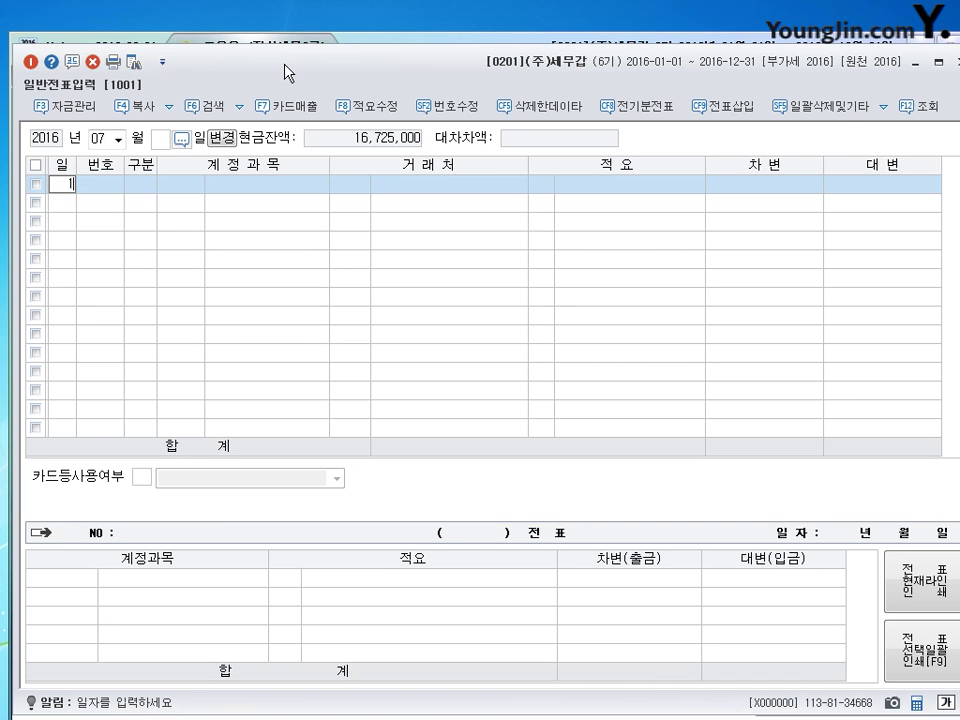
type("1")
key("Return")
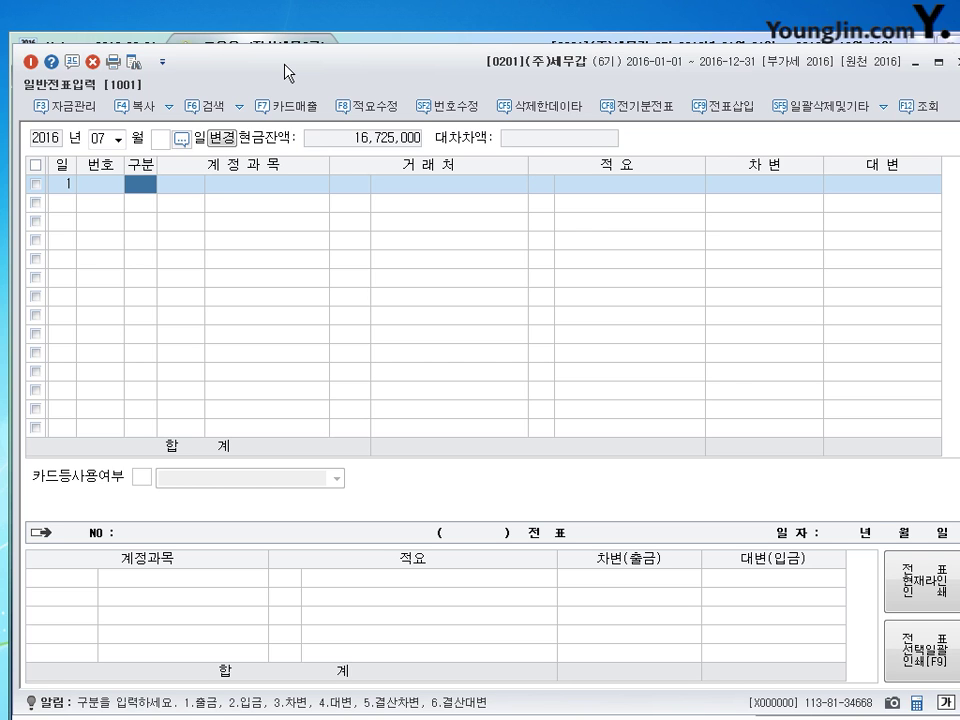
Enter the day 1 debit line (차변) with account 0251 외상매입금, vendor (주)삼성컴퓨터 and amount 2,000,000.
type("3")
key("Return")
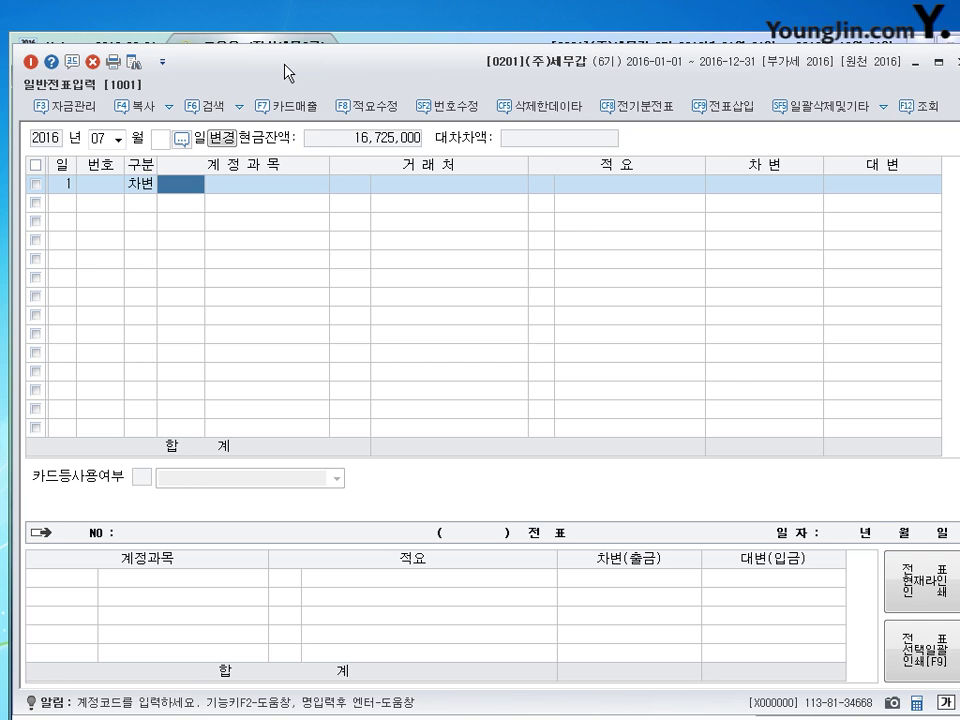
type("251")
key("Return")
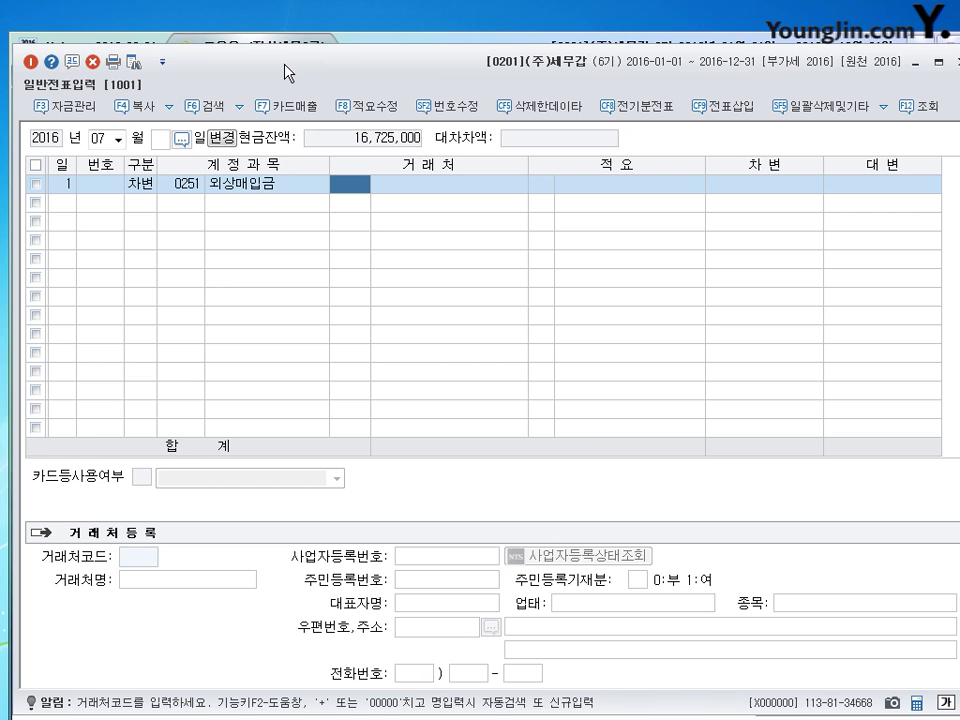
type("삼성")
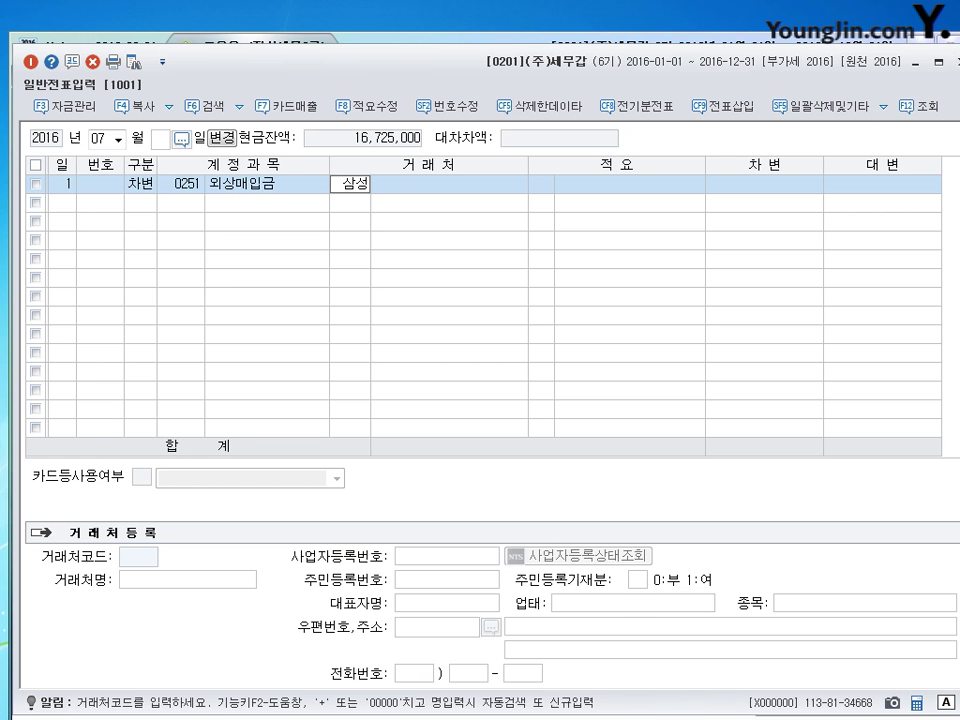
key("Return")
key("Return")
key("Return")
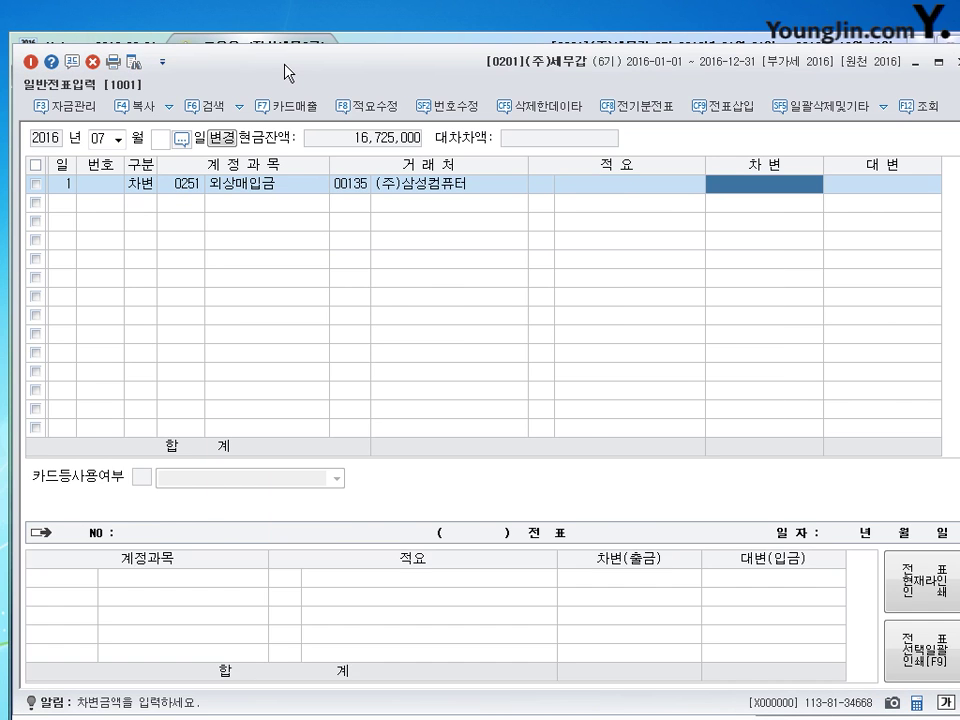
type("2000000")
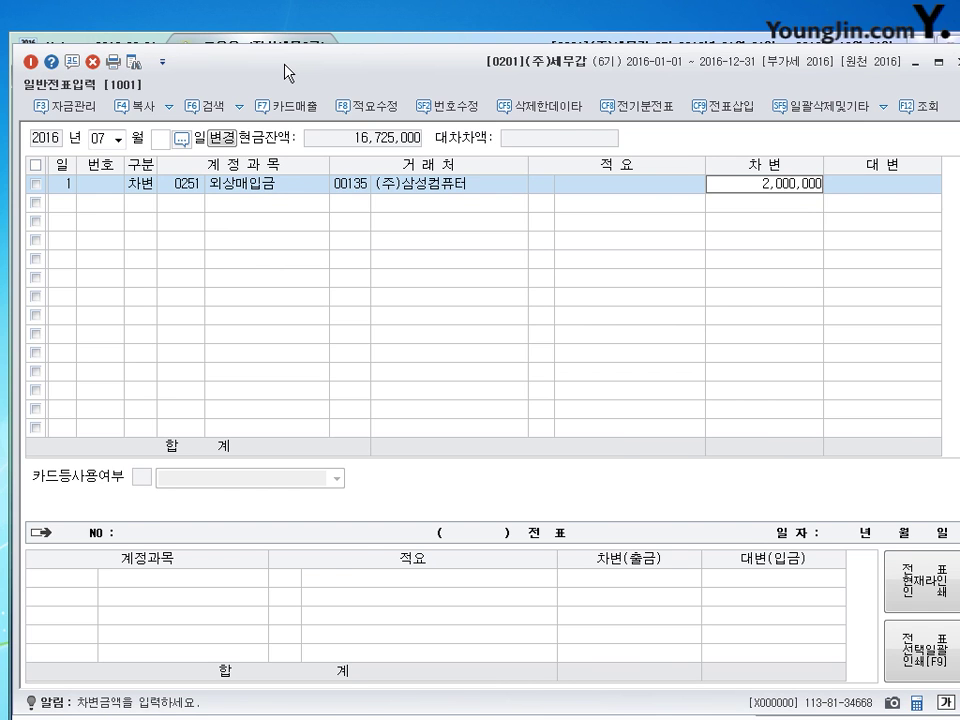
key("Return")
Add the balancing day 1 credit line (대변) with account 0110 받을어음, vendor (주)삼정기획 and amount 2,000,000.
type("4")
key("Return")
type("110")
key("Return")
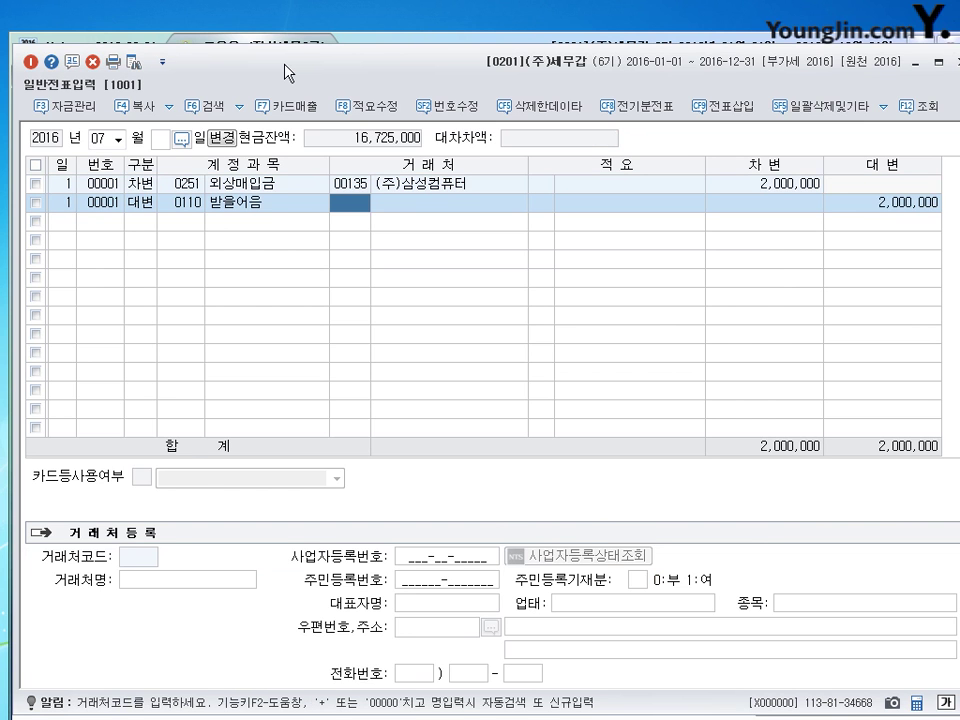
type("삼정")
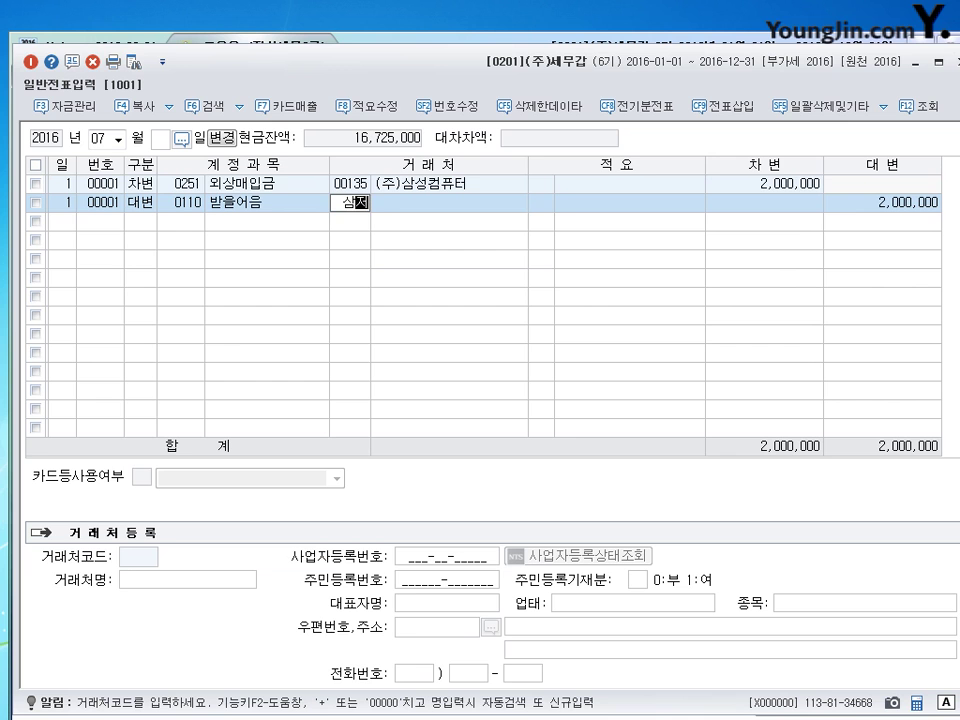
key("Return")
key("Return")
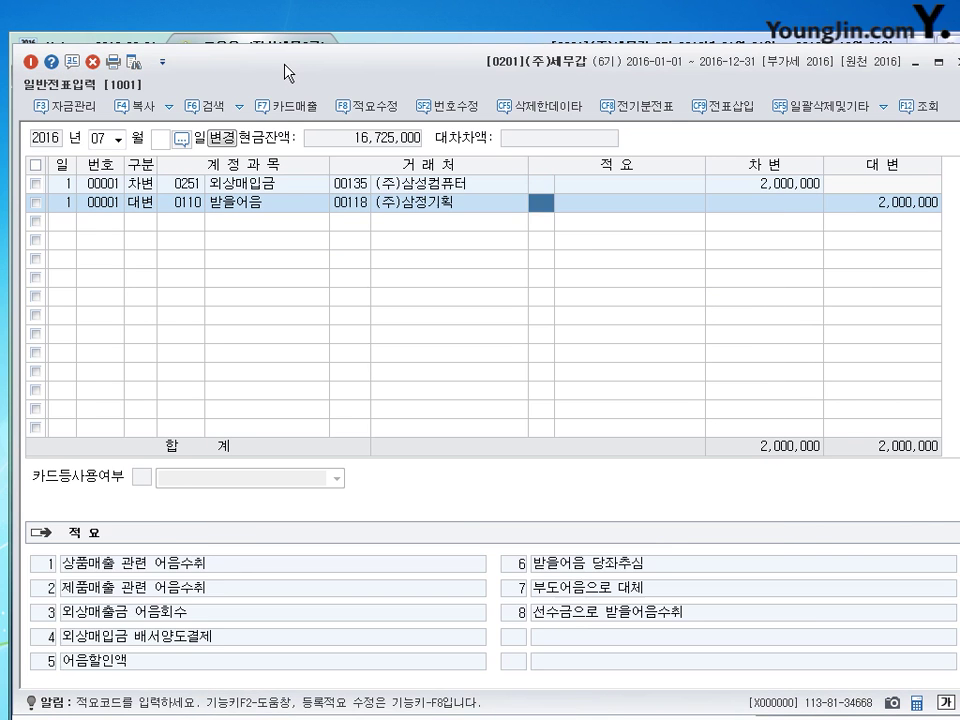
key("Return")
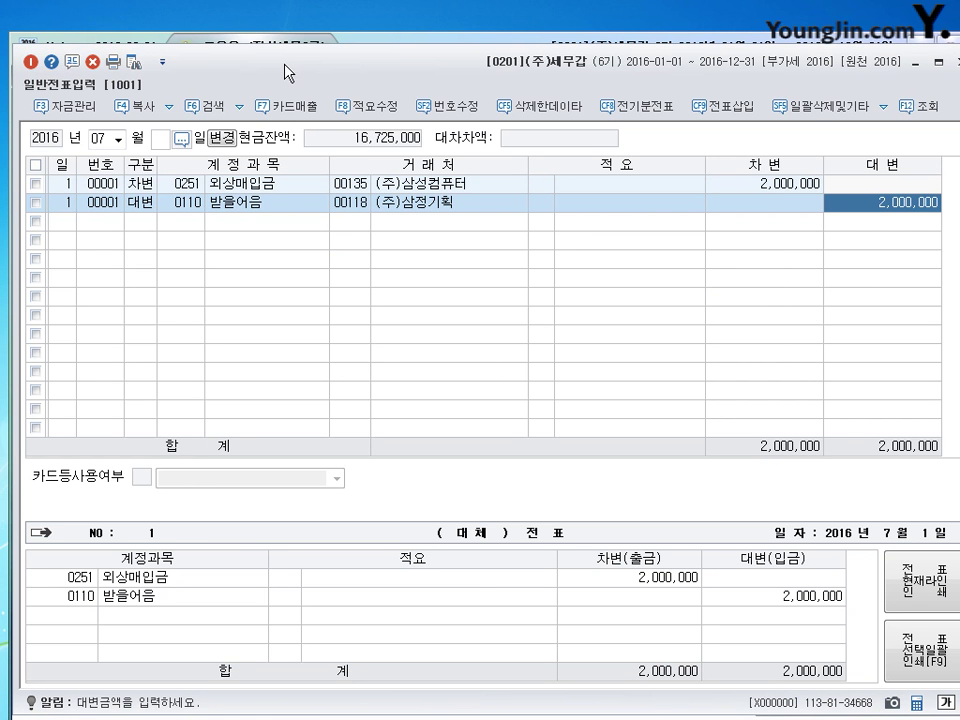
key("Return")
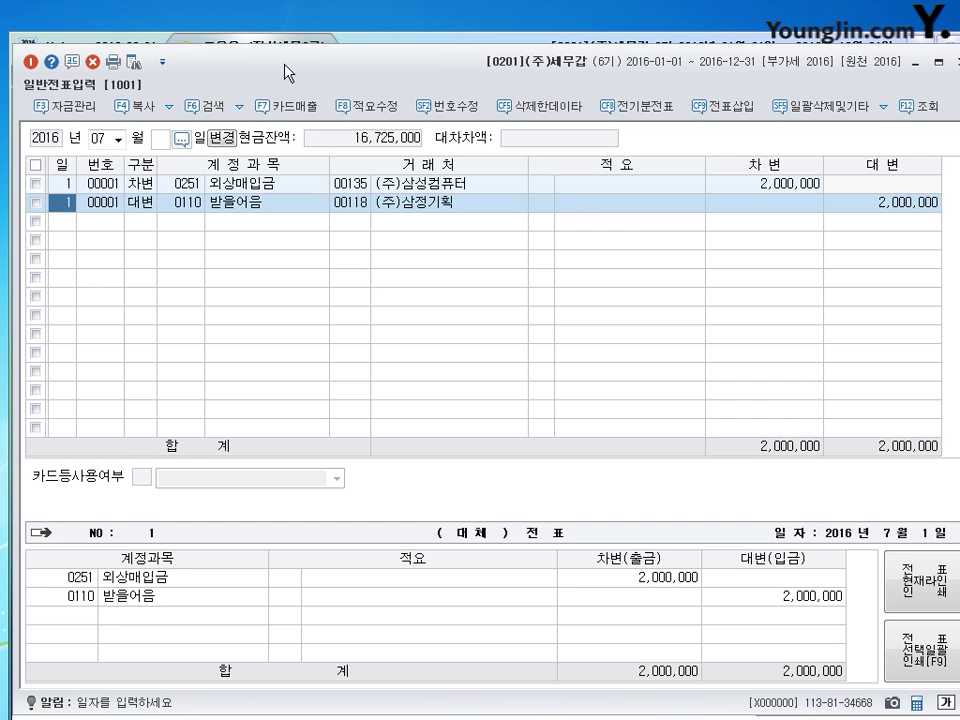
Enter a debit line dated day 2 with account 0261 미지급세금, no vendor and amount 3,000,000.
key("Down")
type("2")
key("Return")
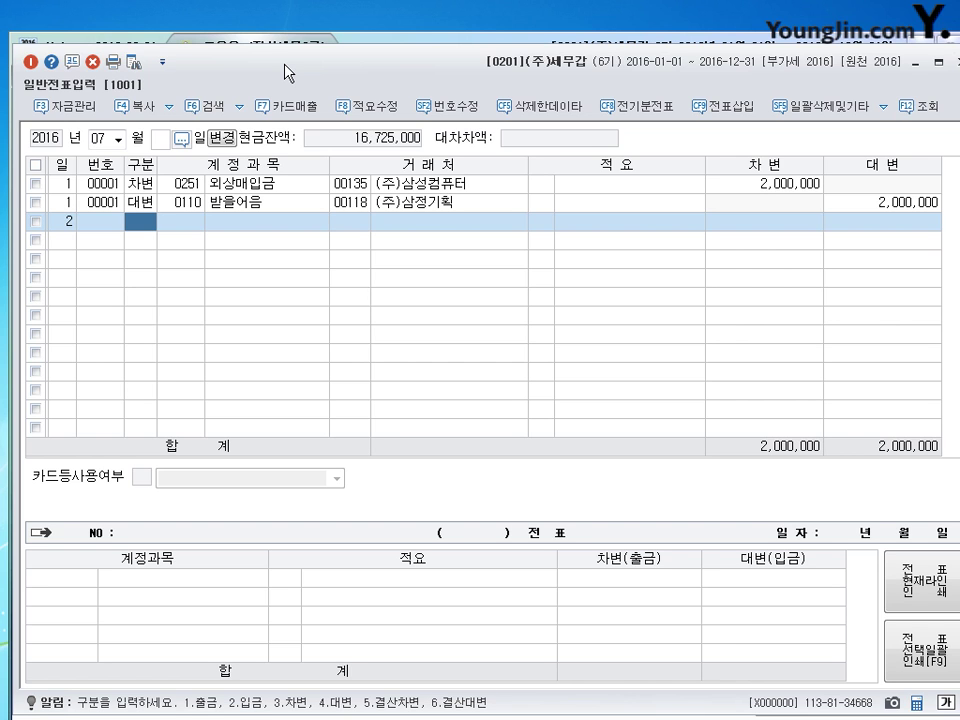
type("3")
key("Return")
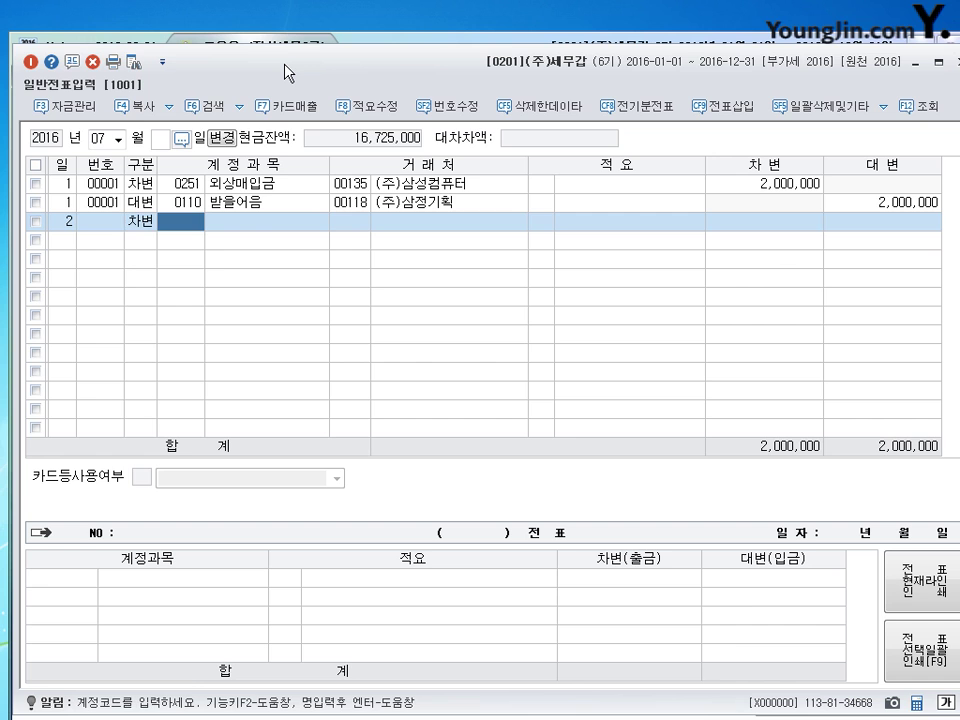
type("261")
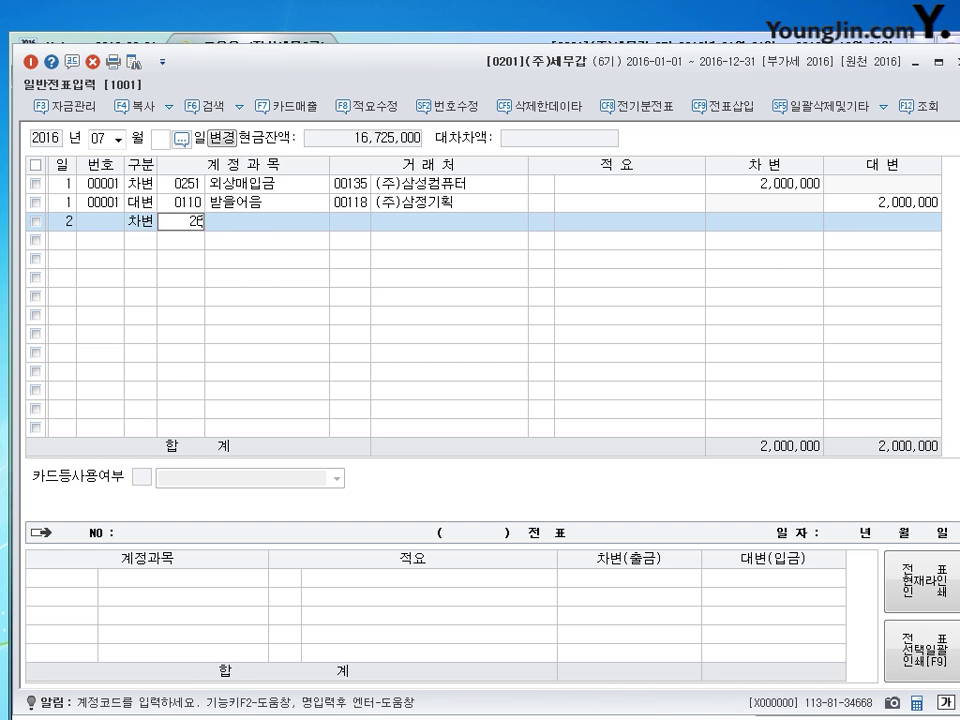
key("Return")
key("Return")
key("Return")
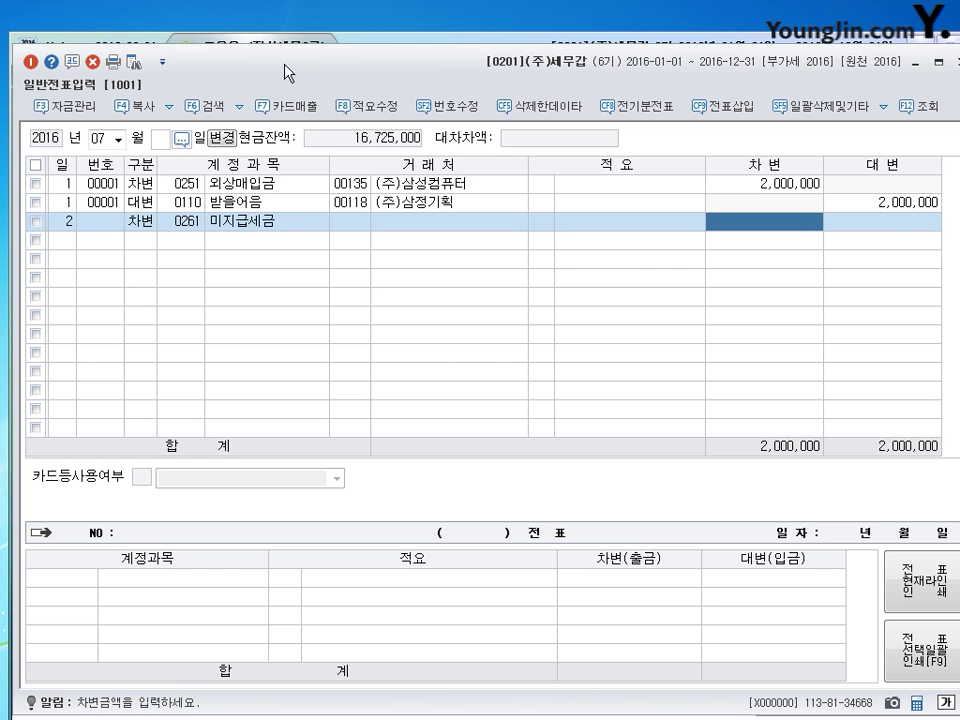
type("3000000")
key("Return")
Add a second day 2 debit line with account 0831 수수료비용 and amount 30,000.
type("3,000,000")
key("Return")
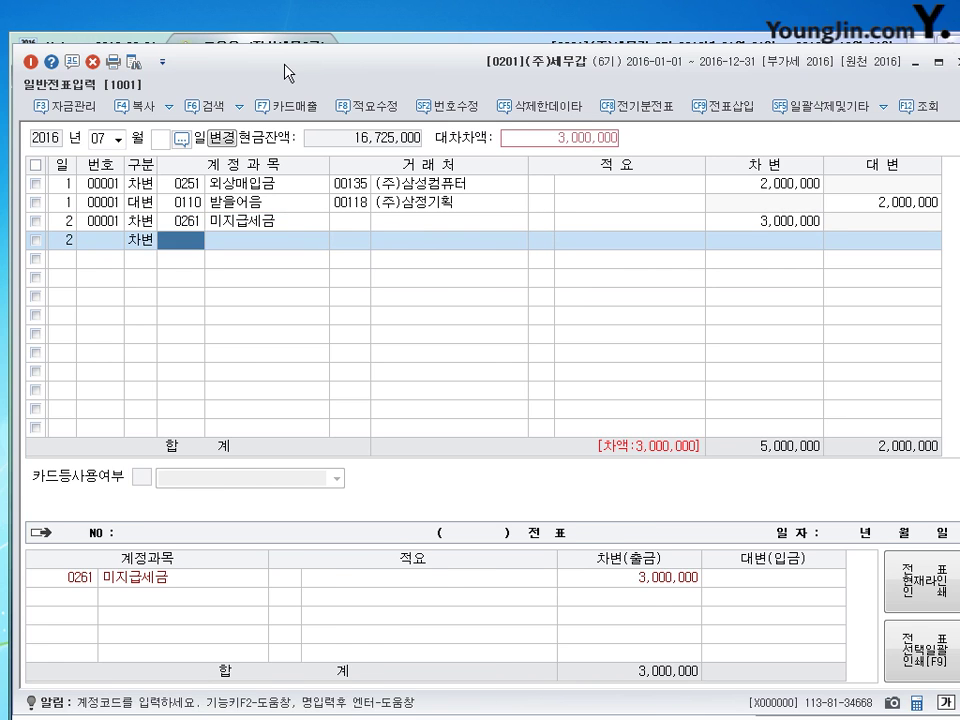
type("831")
key("Return")
key("Return")
key("Return")
key("Return")
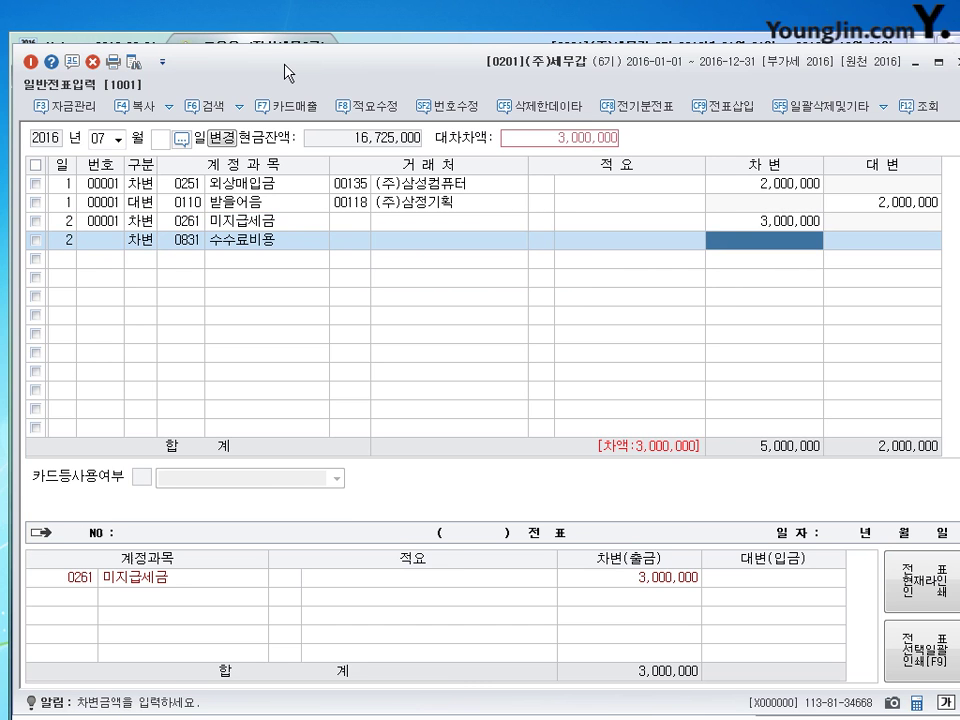
type("30000")
key("Return")
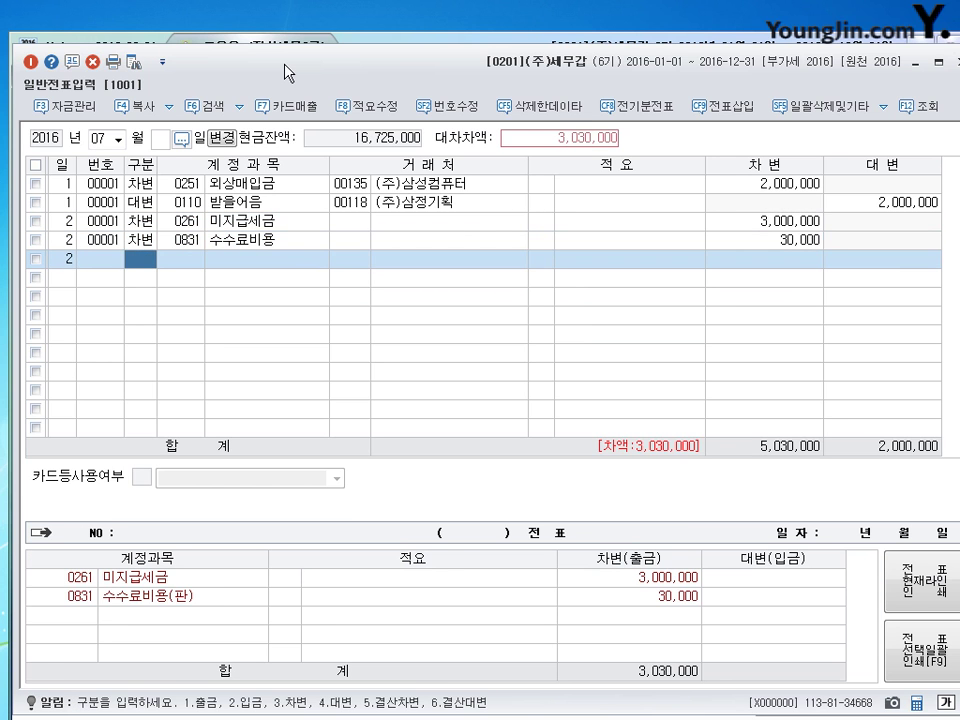
Add the balancing day 2 credit line with account 0253 미지급금, vendor 국민카드 and amount 3,030,000.
type("4")
key("Return")
type("253")
key("Return")
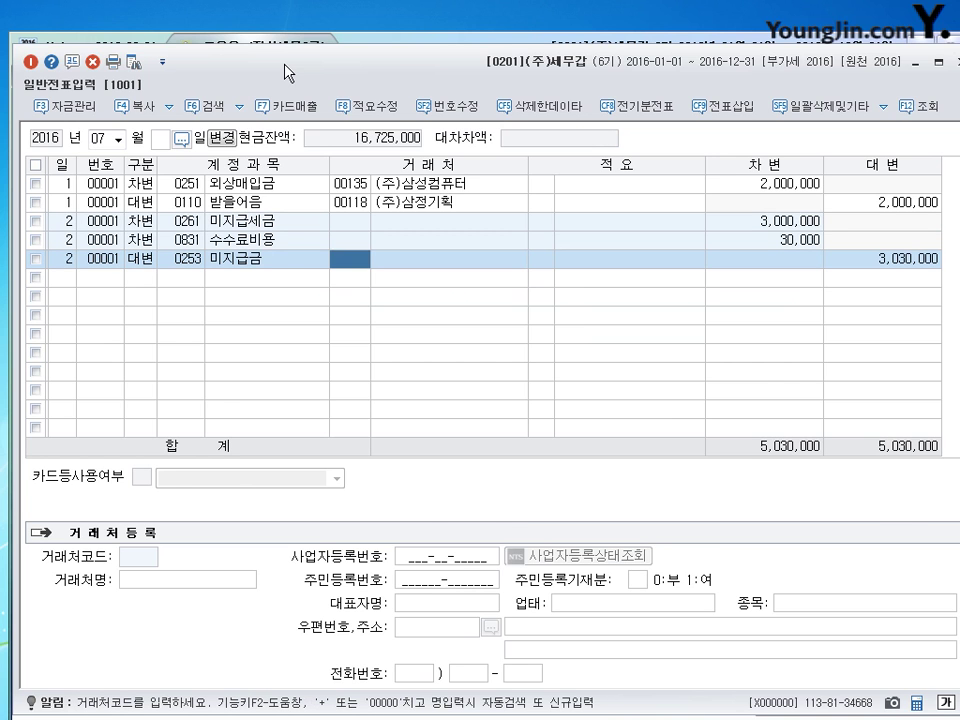
type("ㅅㅣ노")
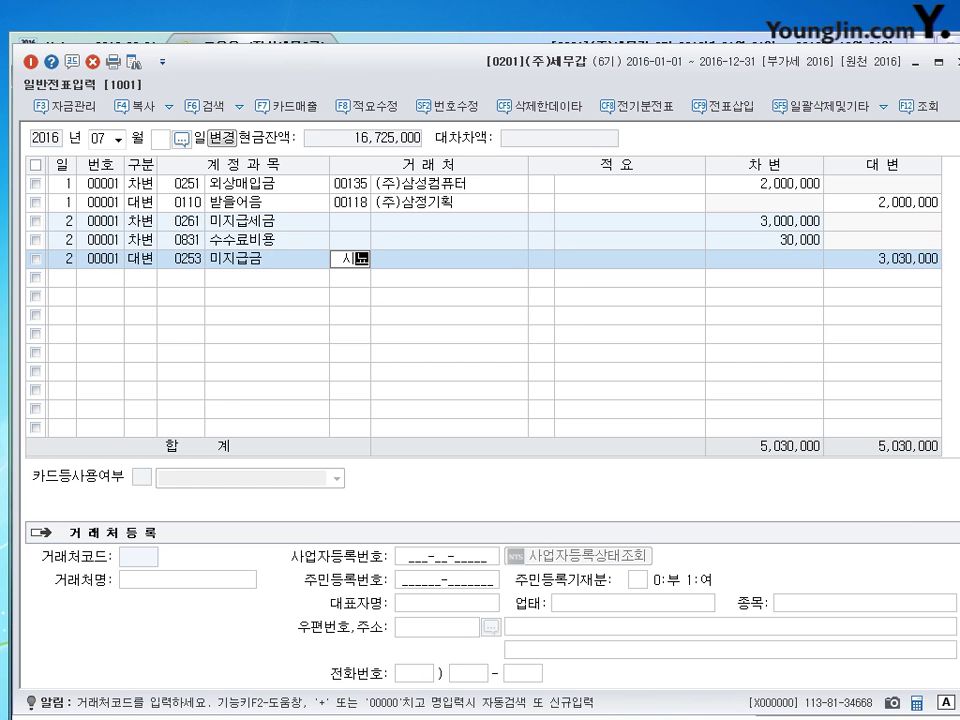
key("BackSpace")
key("BackSpace")
key("BackSpace")
type("ㅋ민")
key("Return")
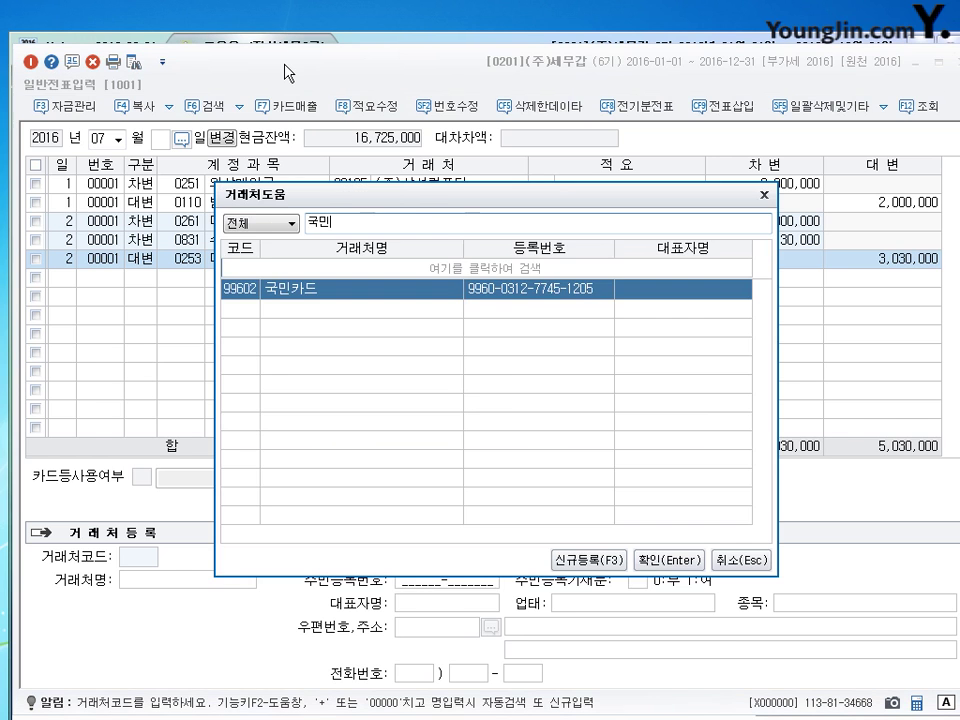
key("Return")
key("Return")
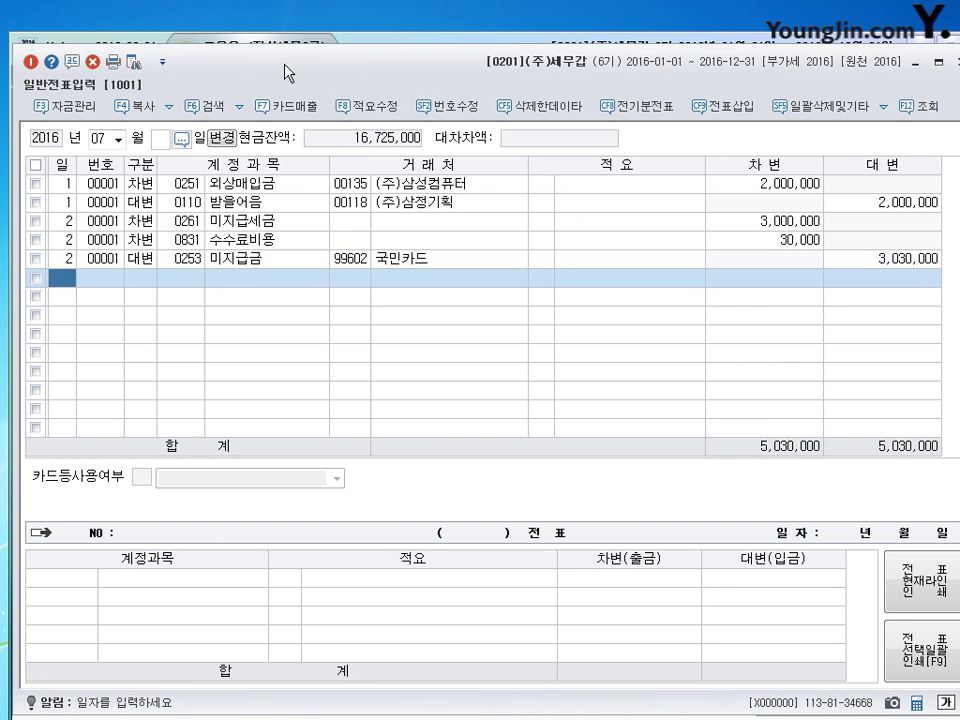
Enter a debit line dated day 3 with account 0261 미지급세금, no vendor and amount 1,000,000.
type("3")
key("Return")
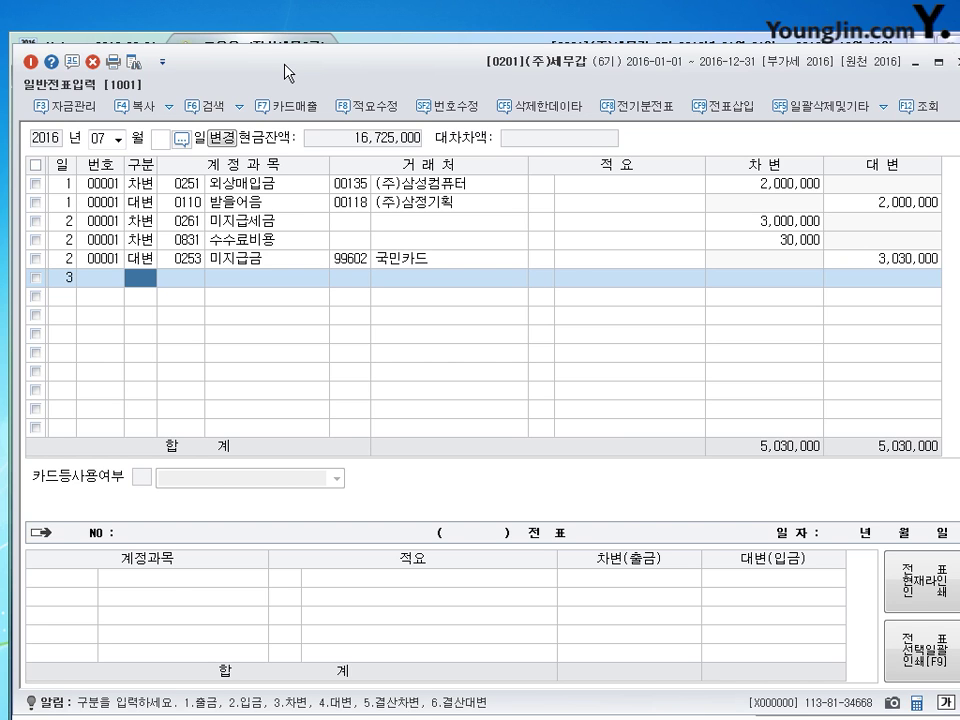
key("3")
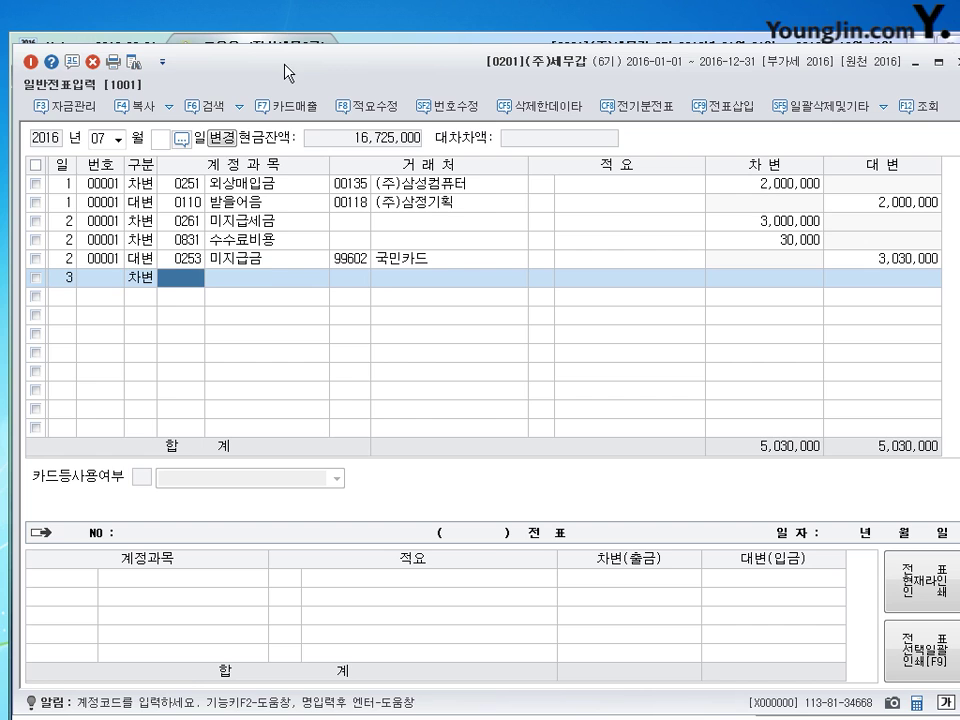
type("0261")
key("Return")
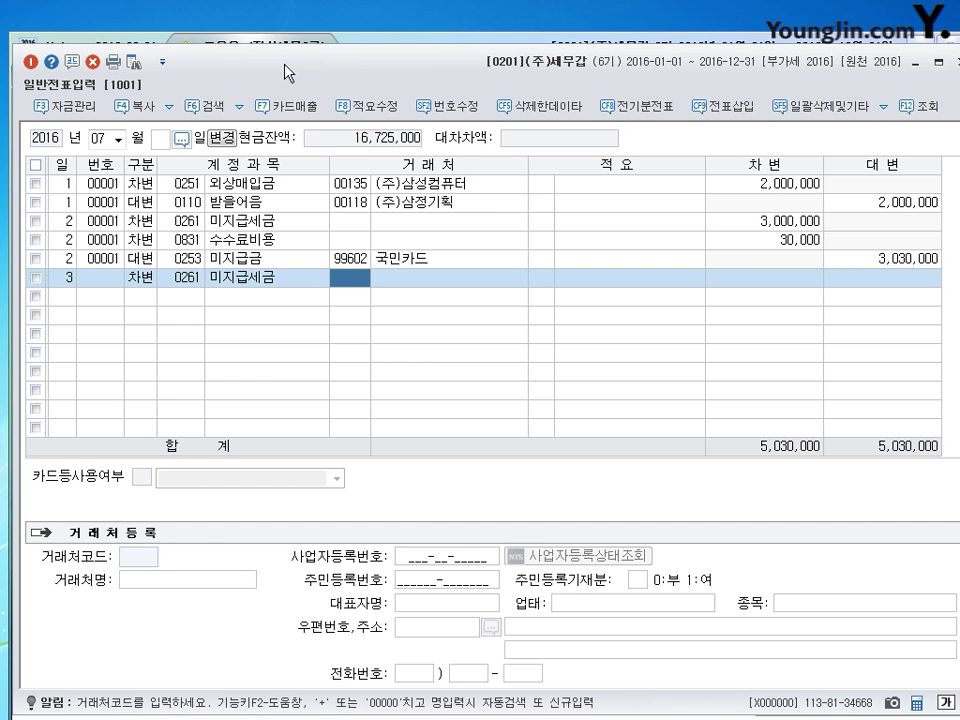
key("Return")
key("Return")
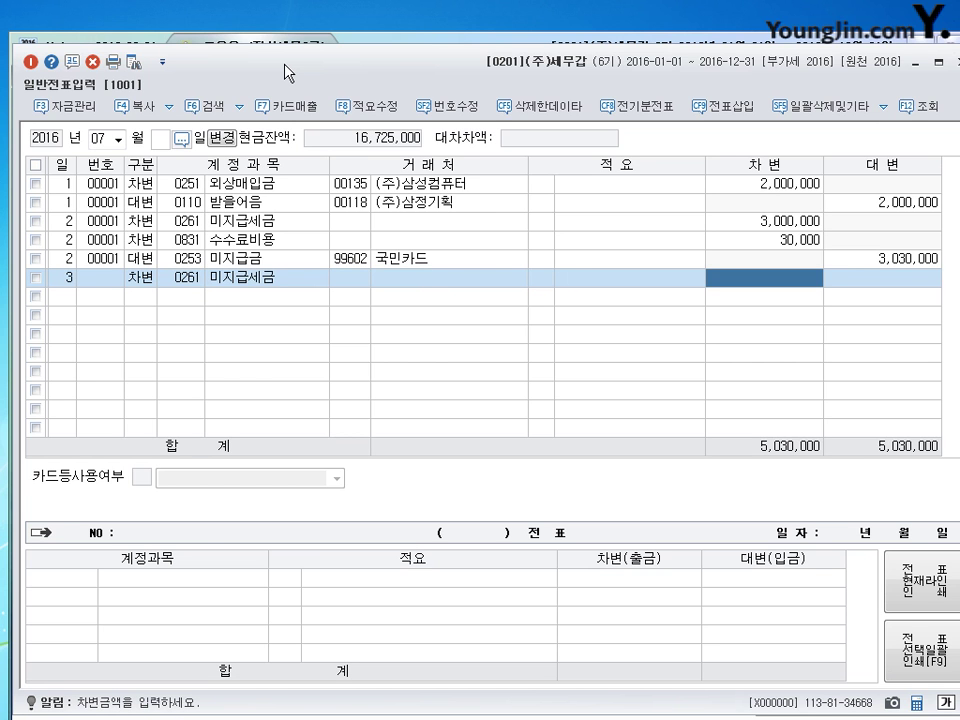
type("1000000")
key("Return")
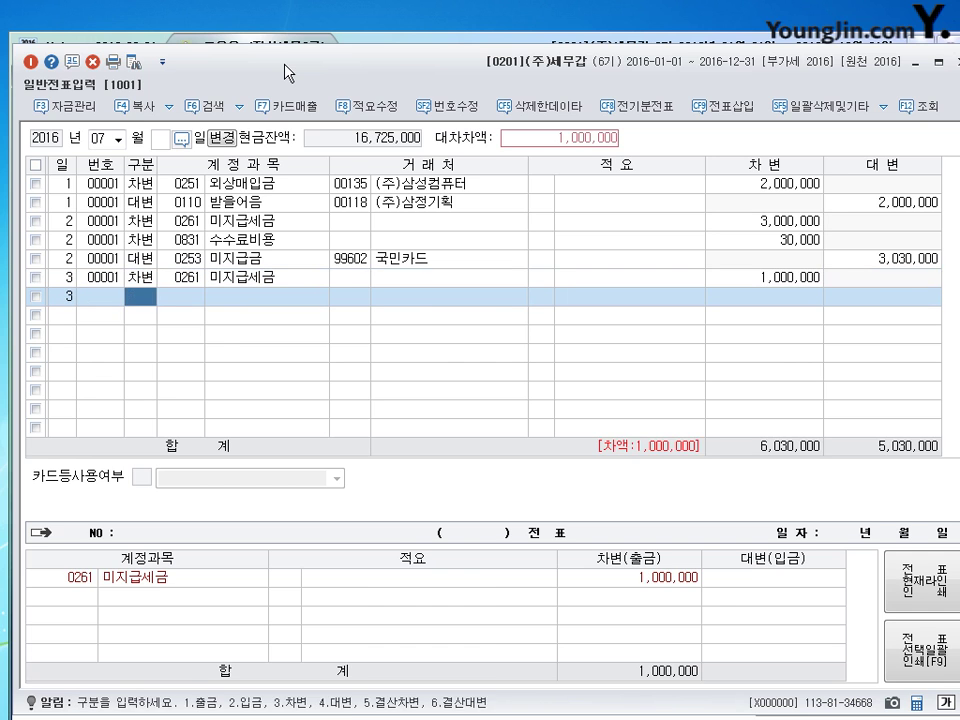
Add a second day 3 debit line with account 0817 세금과공과 and amount 9,000.
type("0817")
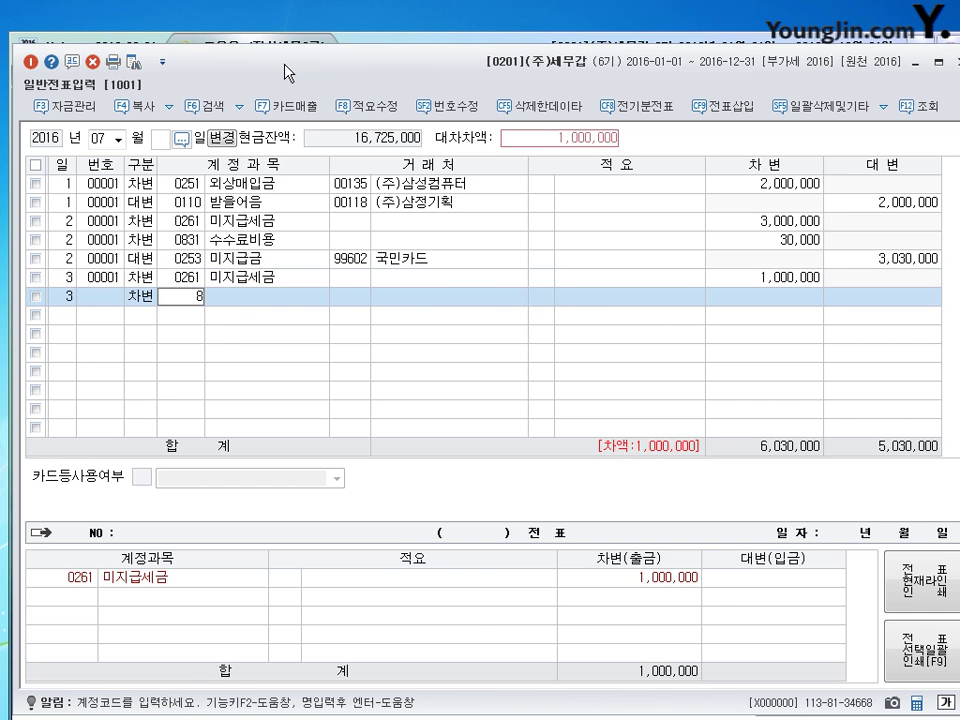
key("Return")
key("Return")
key("Return")
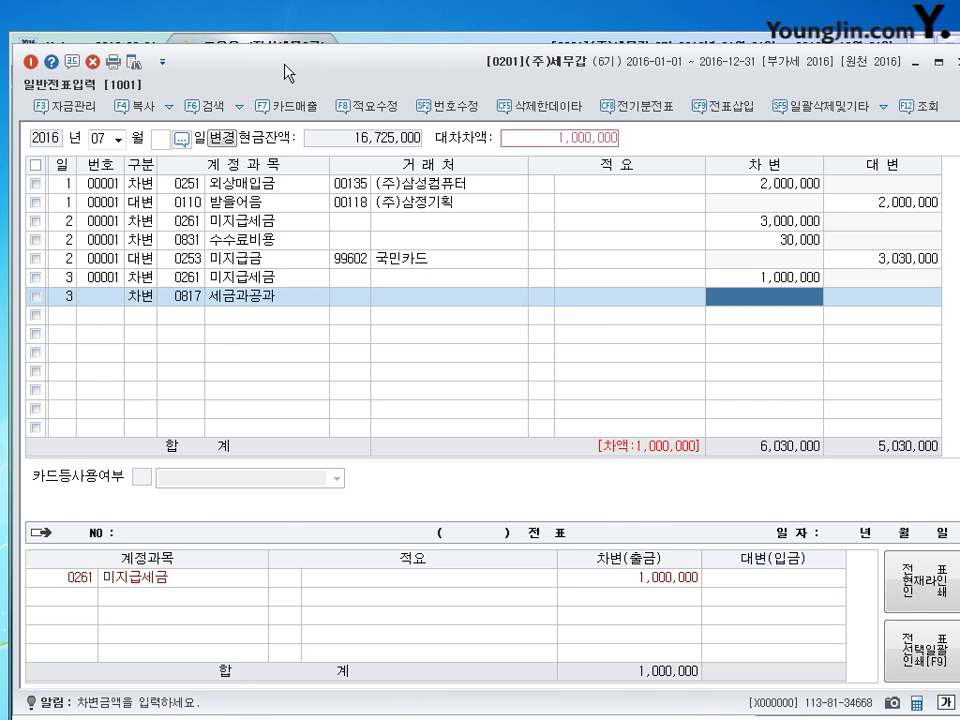
type("9000")
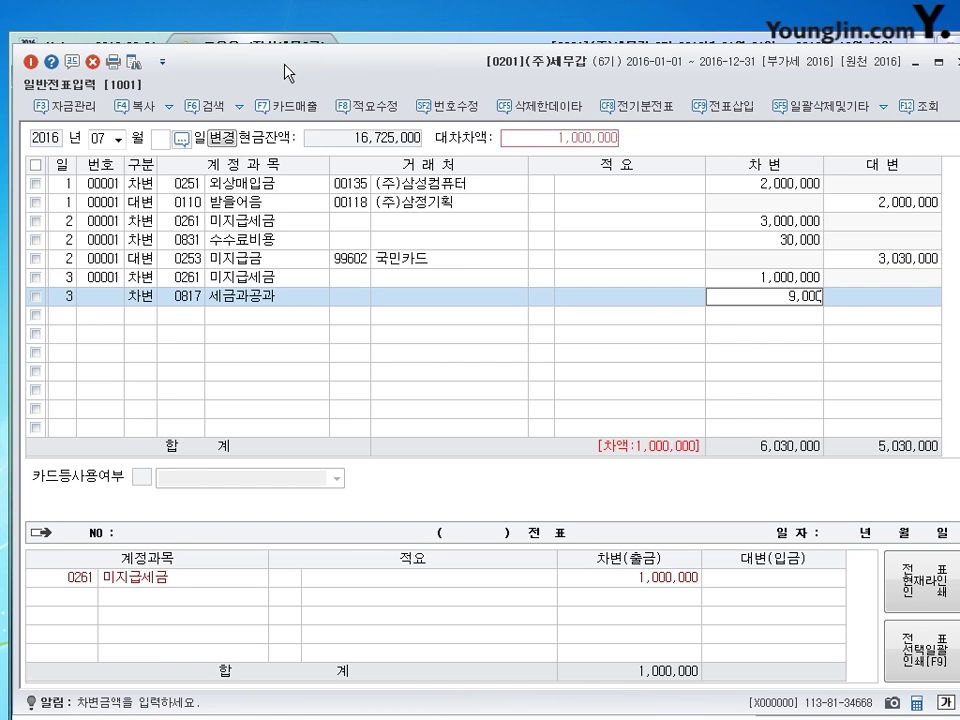
key("Return")
key("Return")
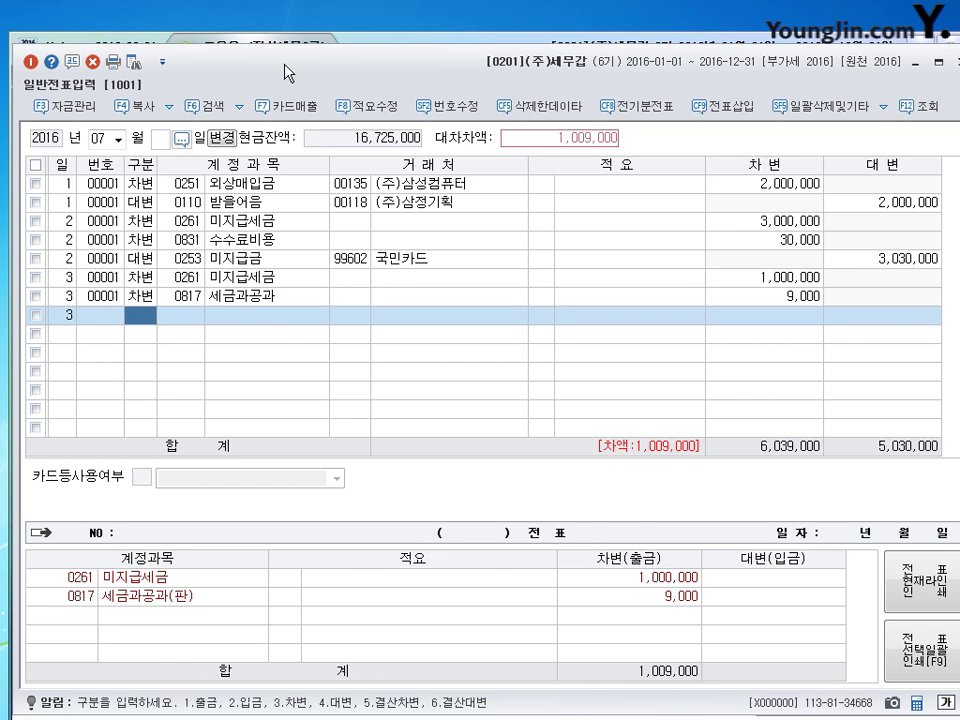
Add the balancing day 3 credit line with account 0103 보통예금, no vendor and amount 1,009,000.
type("4")
key("Return")
type("0103")
key("Return")
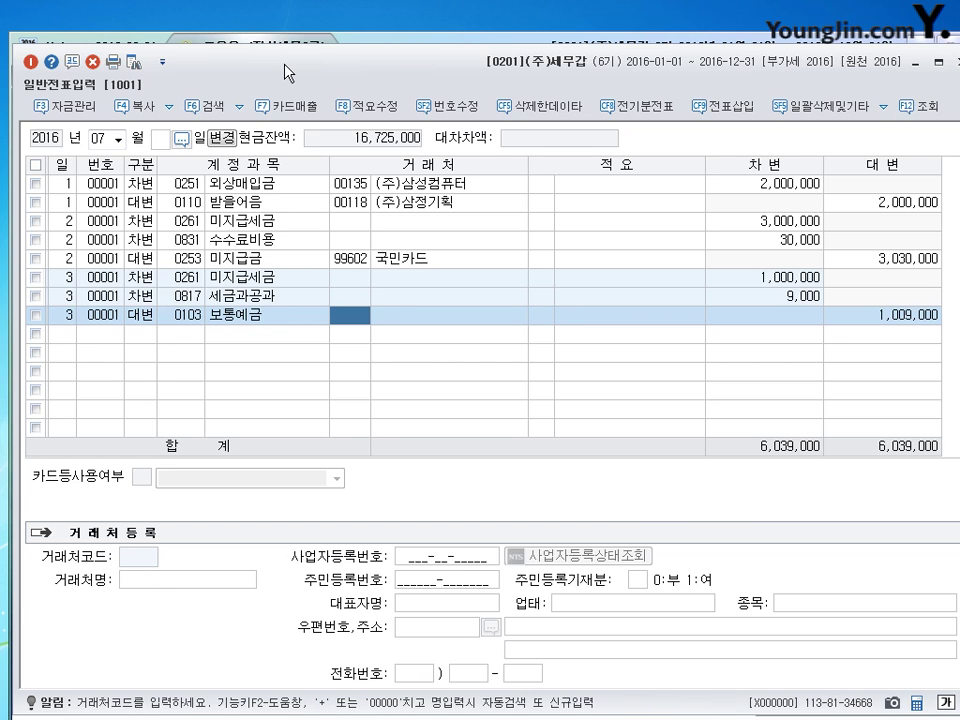
key("Return")
key("Return")
key("Return")
Enter a debit line dated day 4 with account 0825 교육훈련비, no vendor and amount 500,000.
type("4")
key("Return")
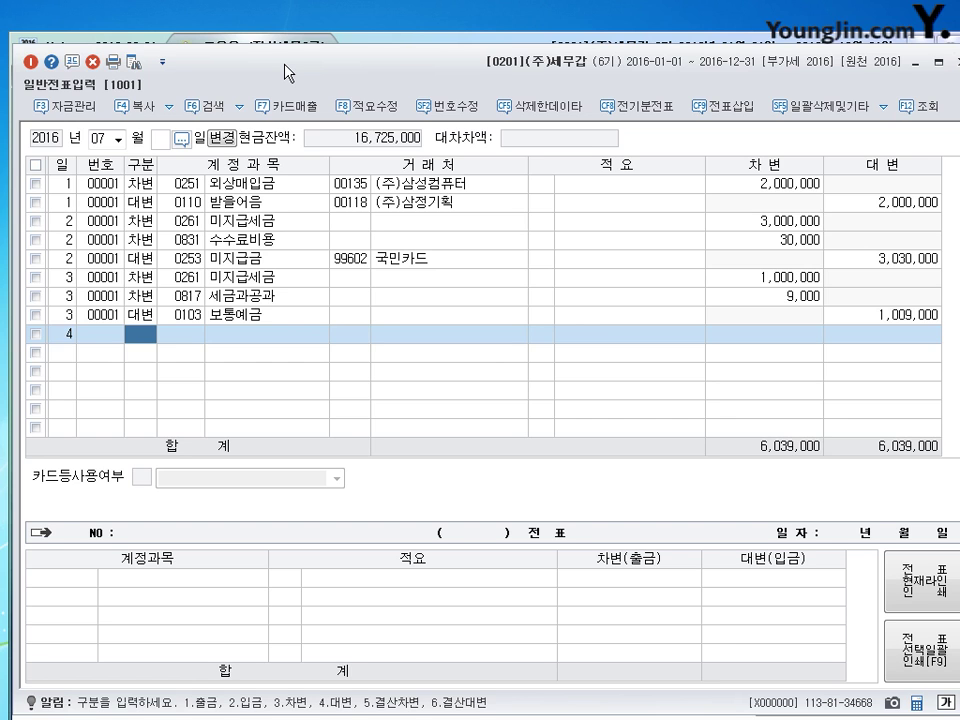
key("3")
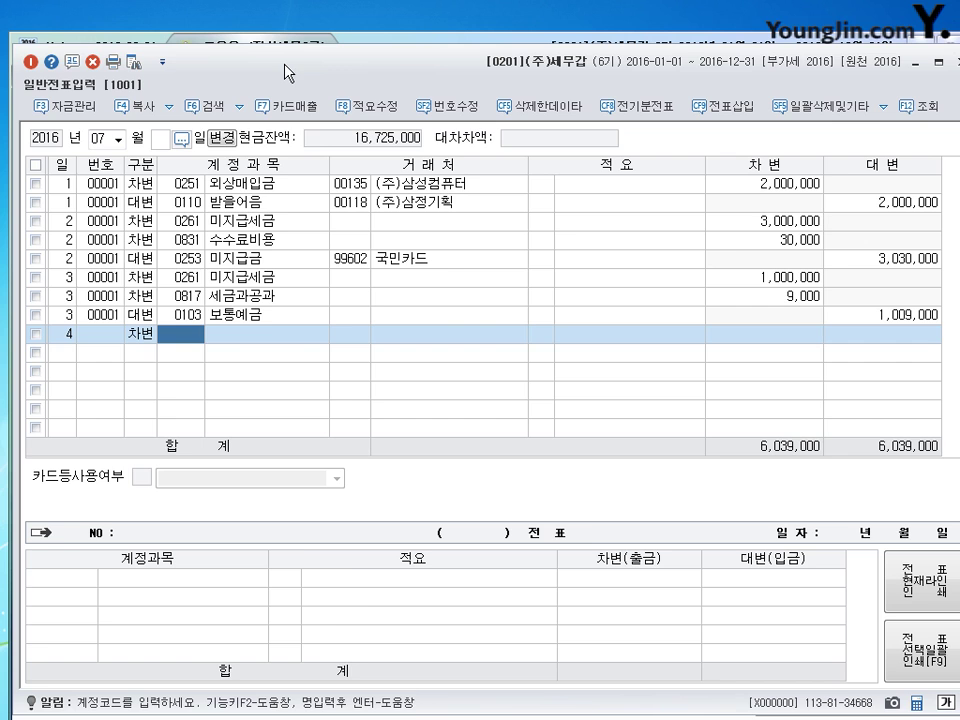
type("825")
key("Return")
key("Return")
key("Return")
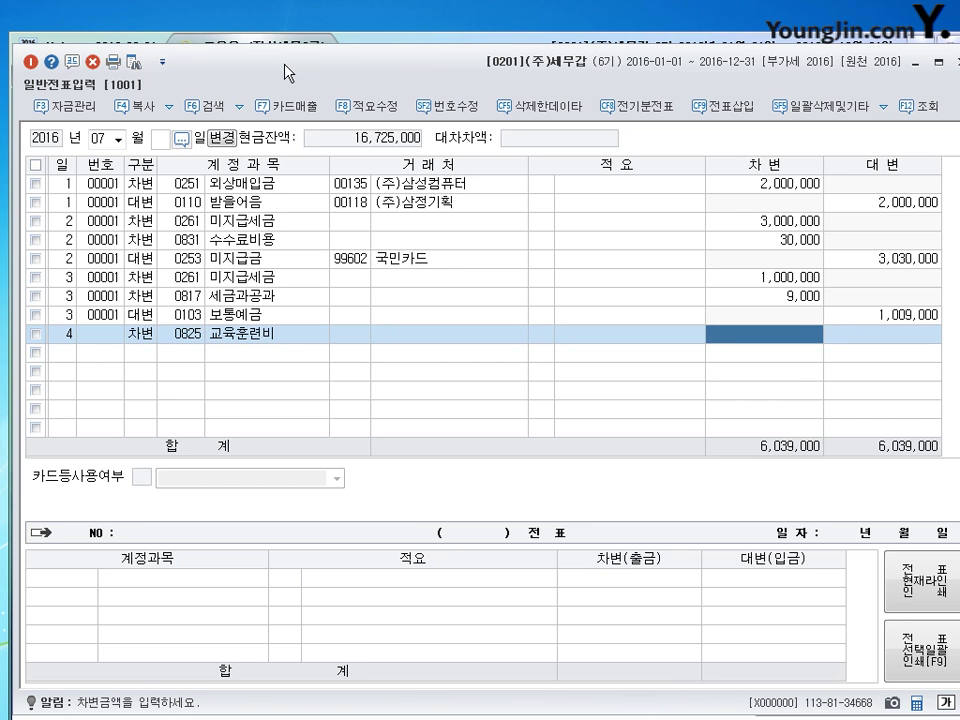
type("5000000")
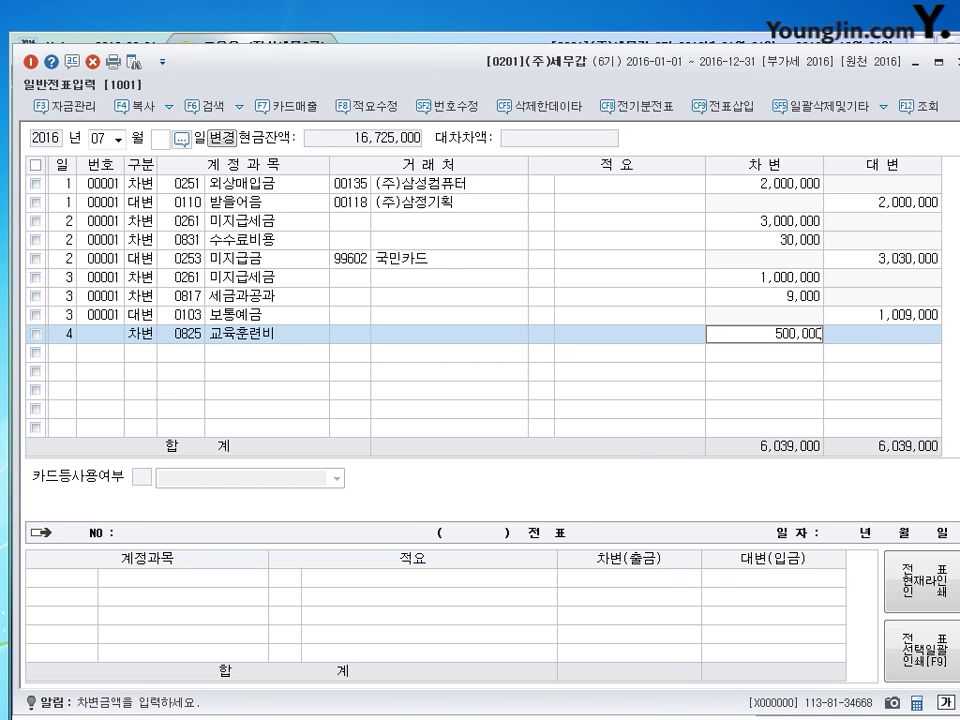
key("Return")
Add a day 4 credit line with account 0254 예수금, no vendor and amount 16,500.
type("4")
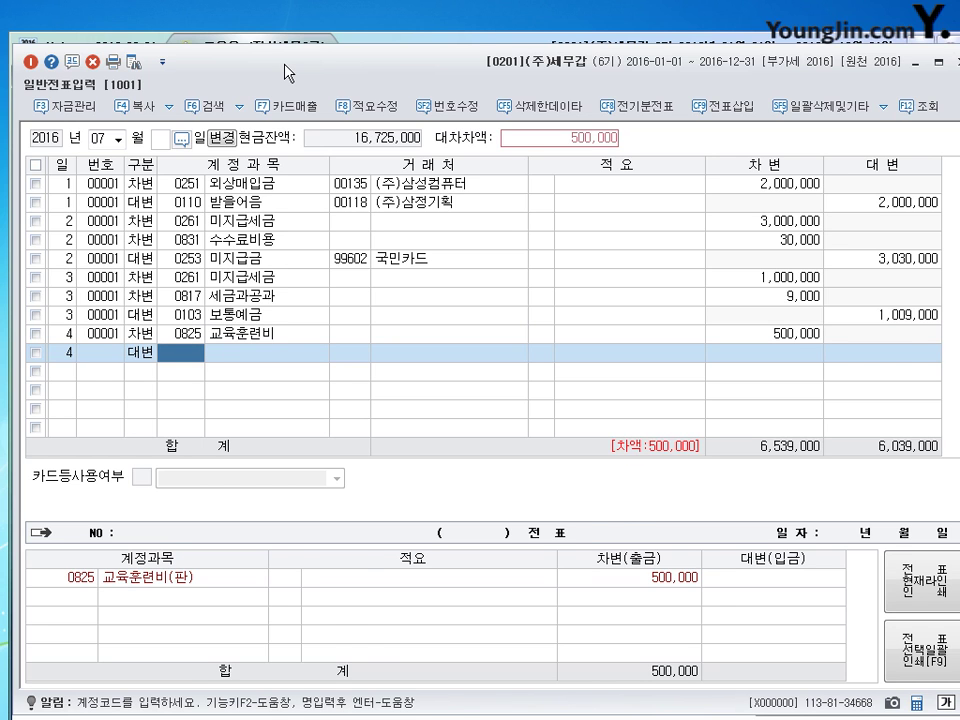
type("254")
key("Return")
key("Return")
key("Return")
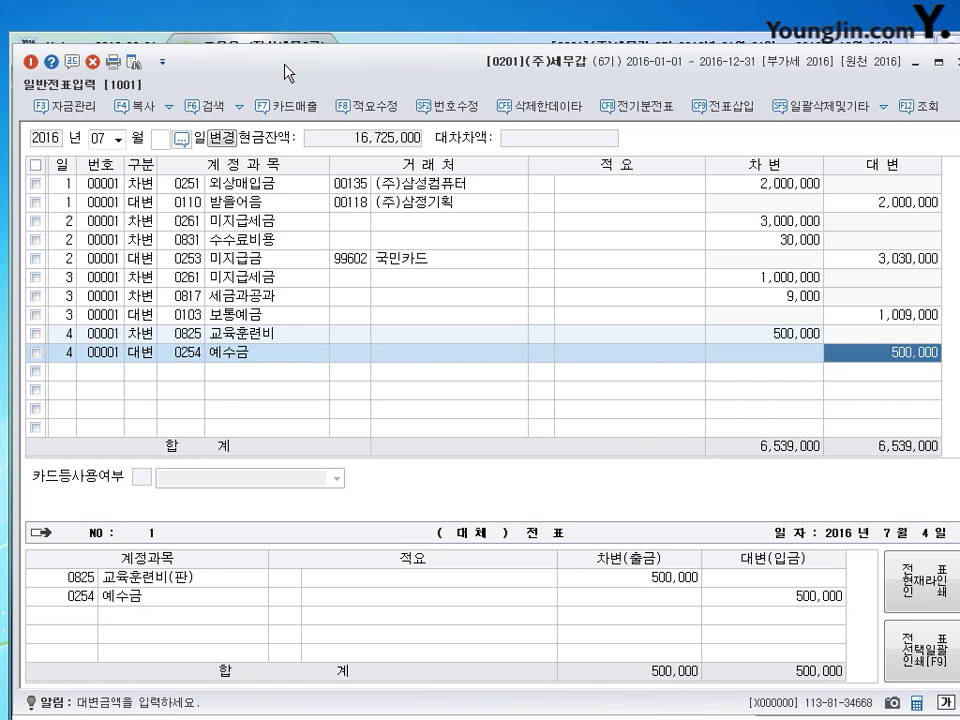
type("16500")
key("Return")
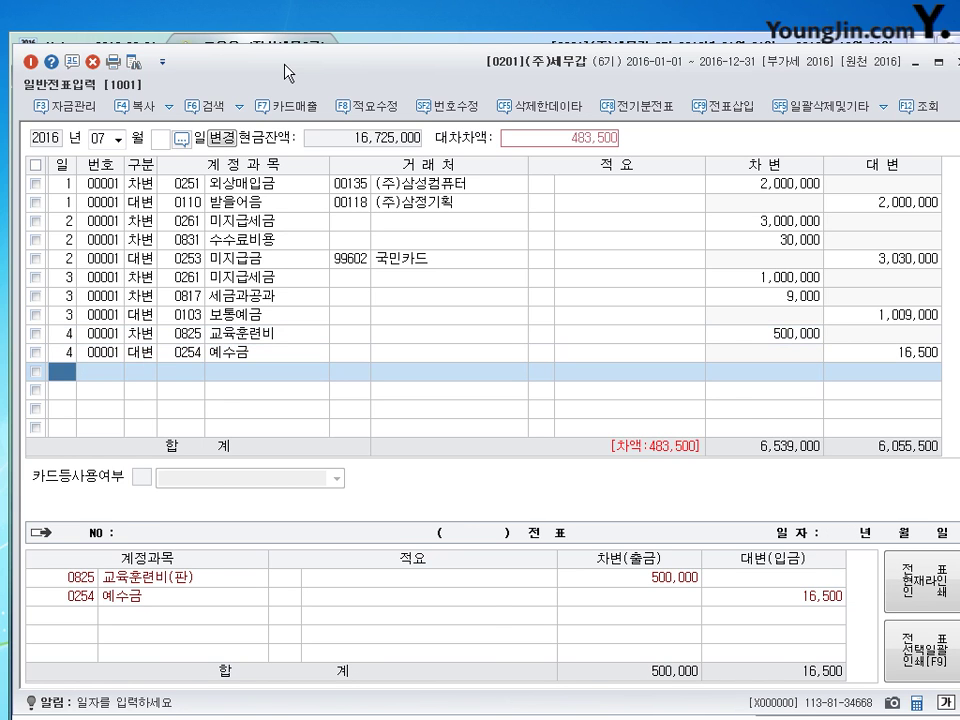
Add the balancing day 4 credit line with account 0103 보통예금, no vendor and amount 483,500, and start a line dated day 5.
key("Return")
type("4")
type("103")
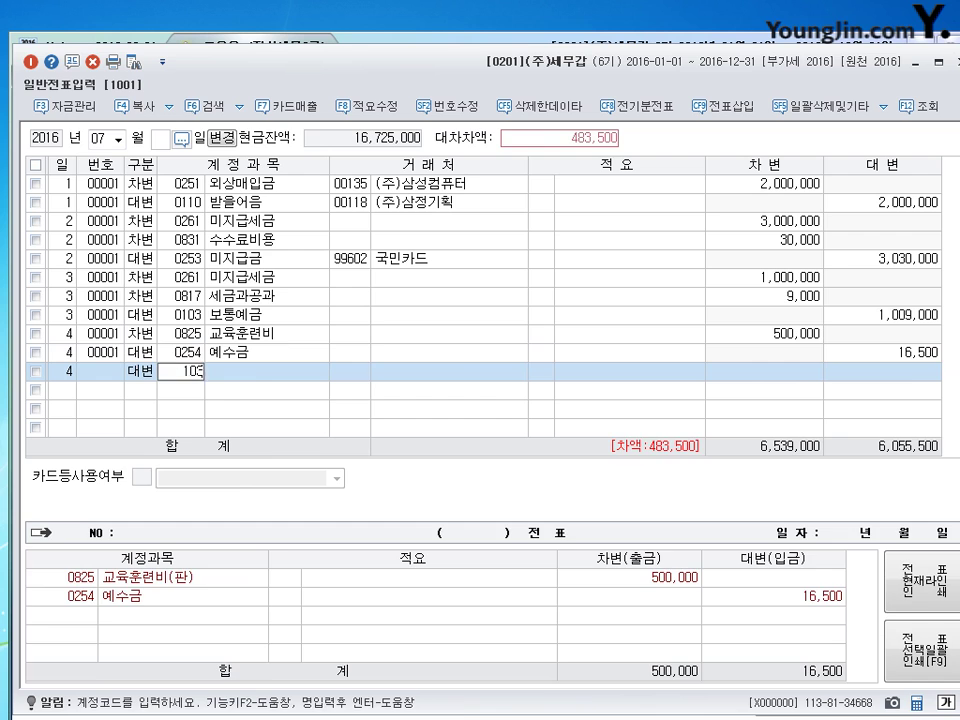
key("Return")
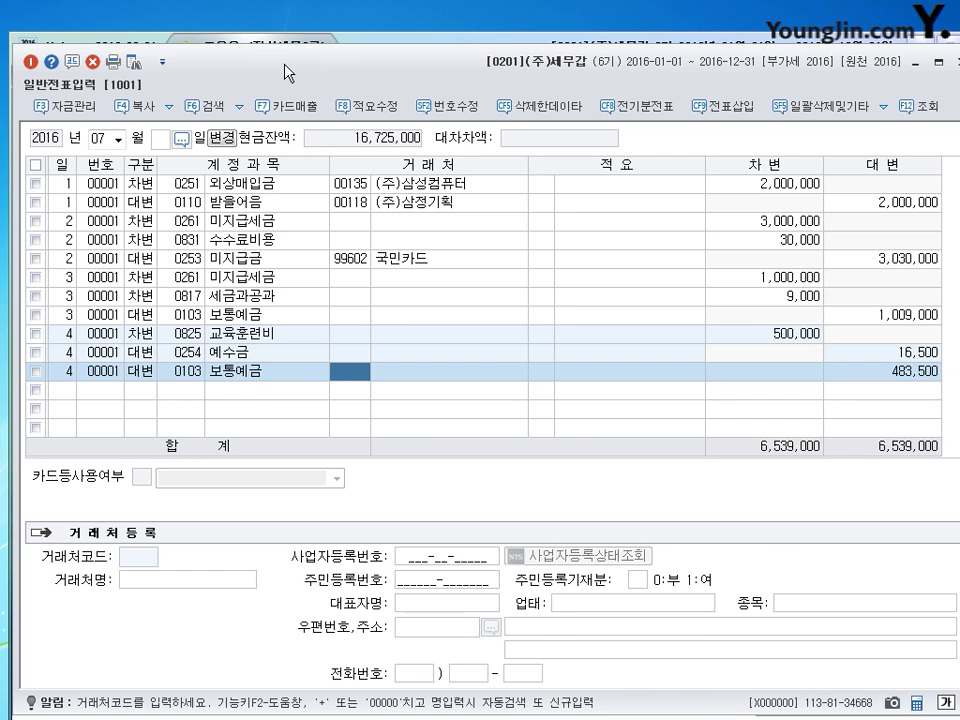
key("Return")
key("Return")
key("Return")
type("5")
key("Return")
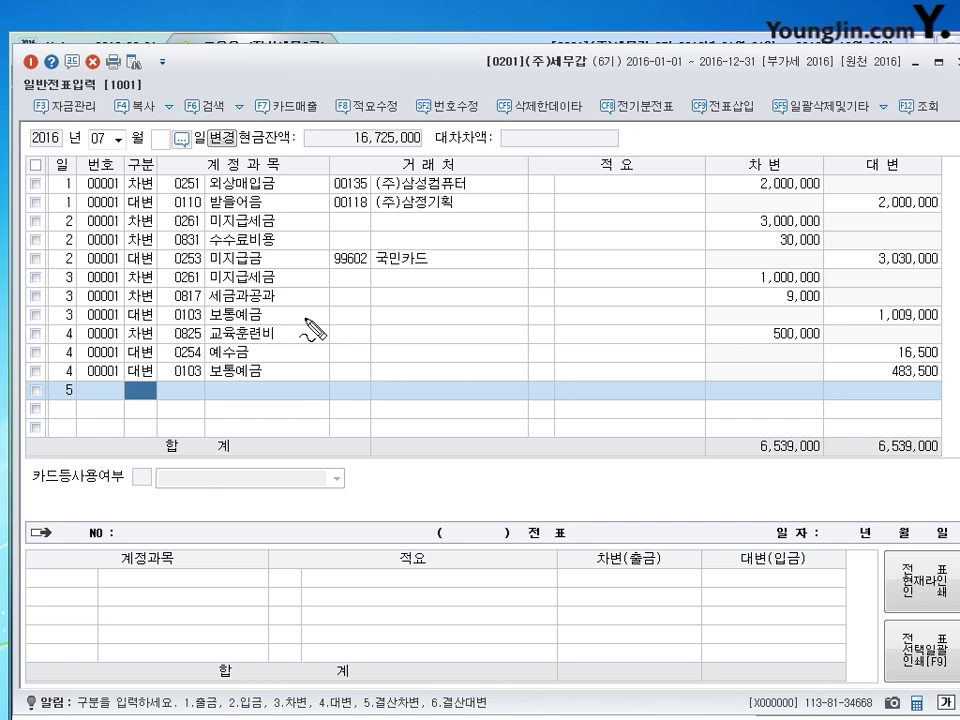
mouse_move(293, 290)
left_mouse_down()
mouse_move(317, 317)
mouse_move(362, 304)
mouse_move(381, 328)
mouse_move(276, 350)
mouse_move(399, 309)
mouse_move(305, 350)
left_mouse_up()
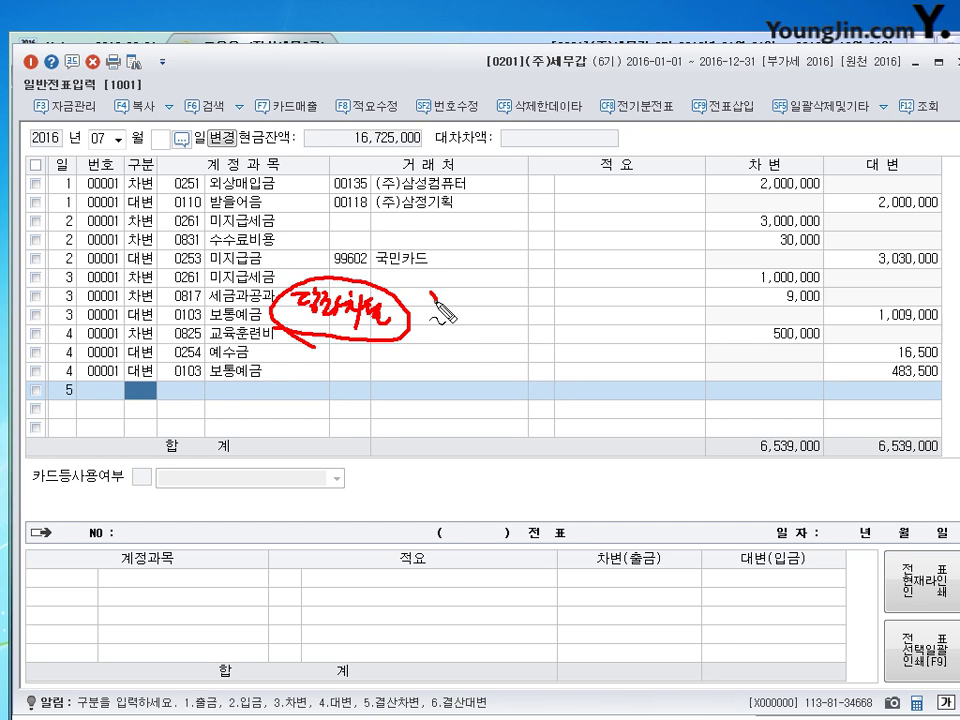
mouse_move(424, 302)
left_mouse_down()
mouse_move(440, 322)
mouse_move(458, 320)
mouse_move(418, 372)
left_mouse_up()
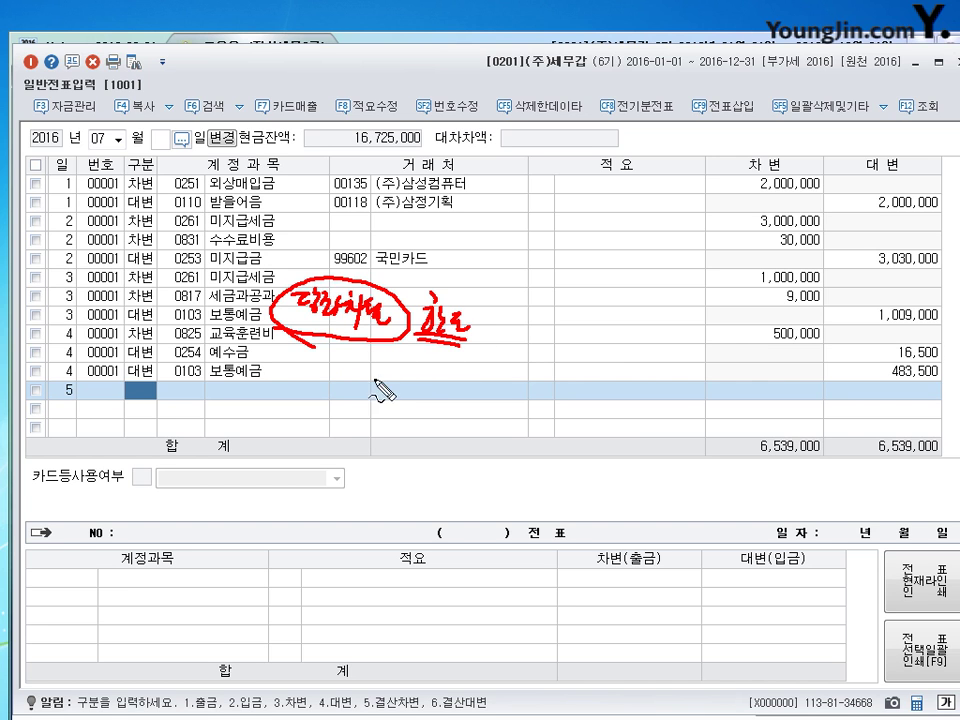
mouse_move(376, 362)
left_mouse_down()
mouse_move(377, 408)
mouse_move(482, 362)
mouse_move(476, 390)
left_mouse_up()
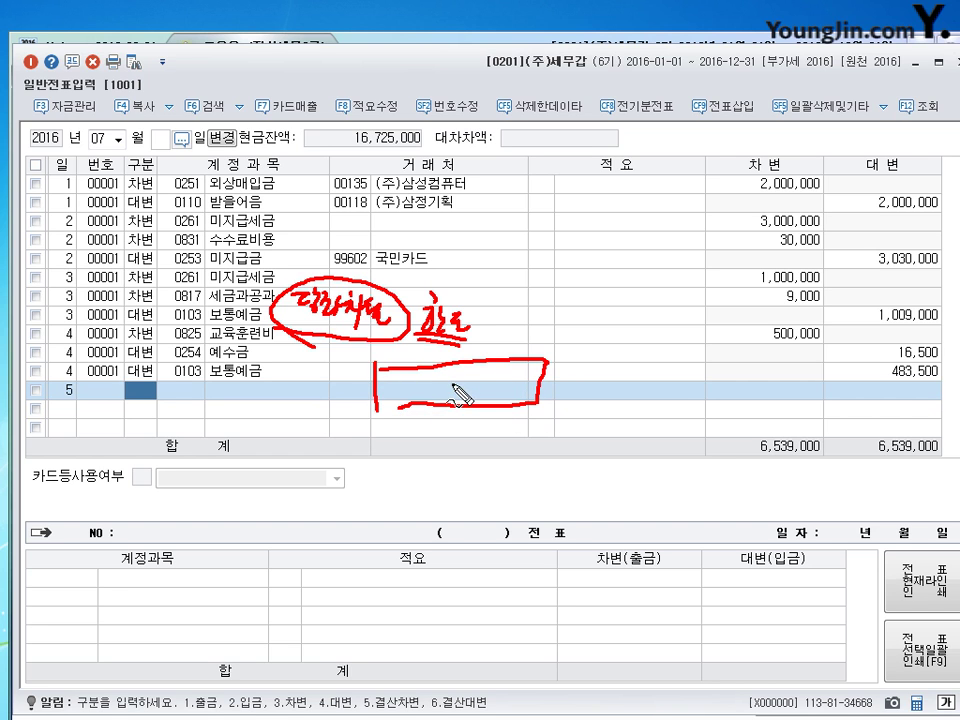
mouse_move(433, 385)
left_mouse_down()
mouse_move(501, 383)
mouse_move(480, 356)
mouse_move(517, 417)
mouse_move(488, 460)
left_mouse_up()
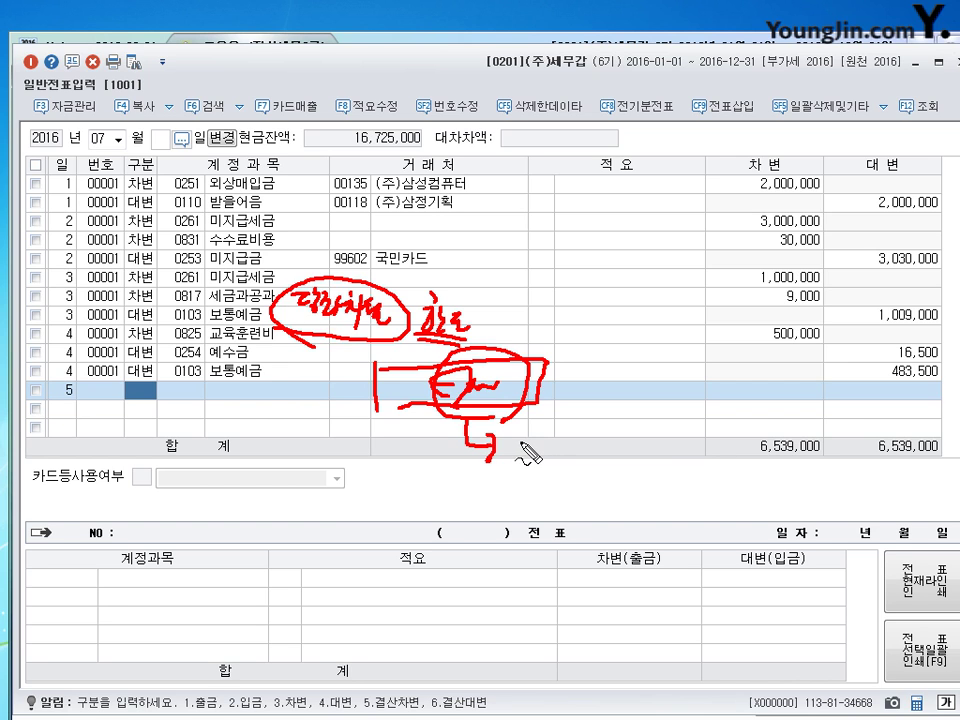
mouse_move(520, 444)
left_mouse_down()
mouse_move(559, 450)
mouse_move(564, 467)
mouse_move(592, 456)
mouse_move(611, 462)
left_mouse_up()
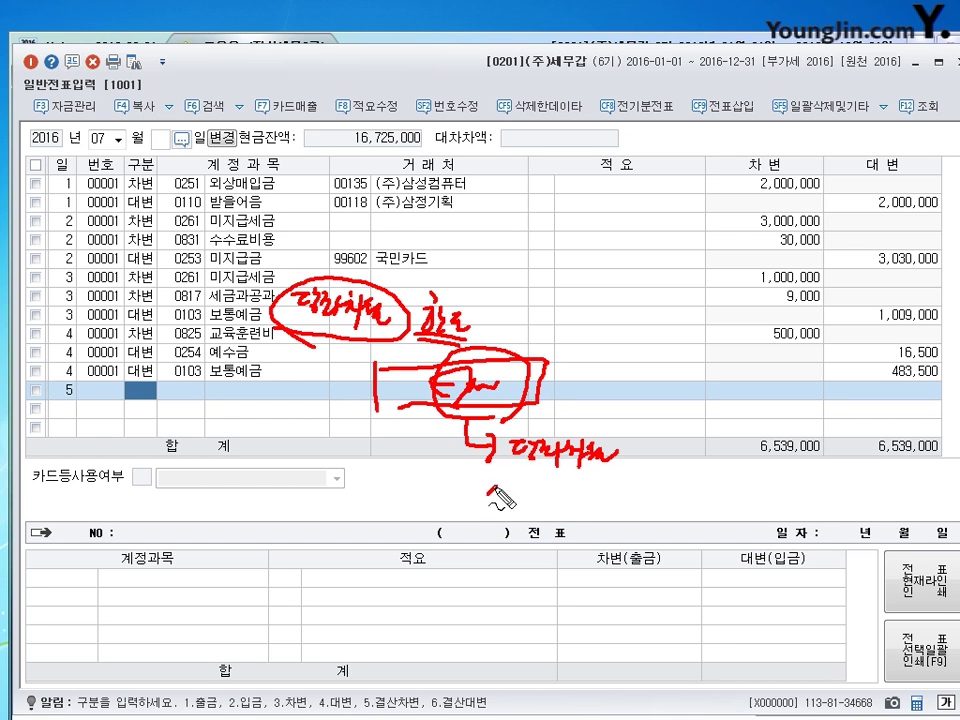
mouse_move(496, 488)
left_mouse_down()
mouse_move(585, 505)
mouse_move(630, 497)
mouse_move(652, 508)
left_mouse_up()
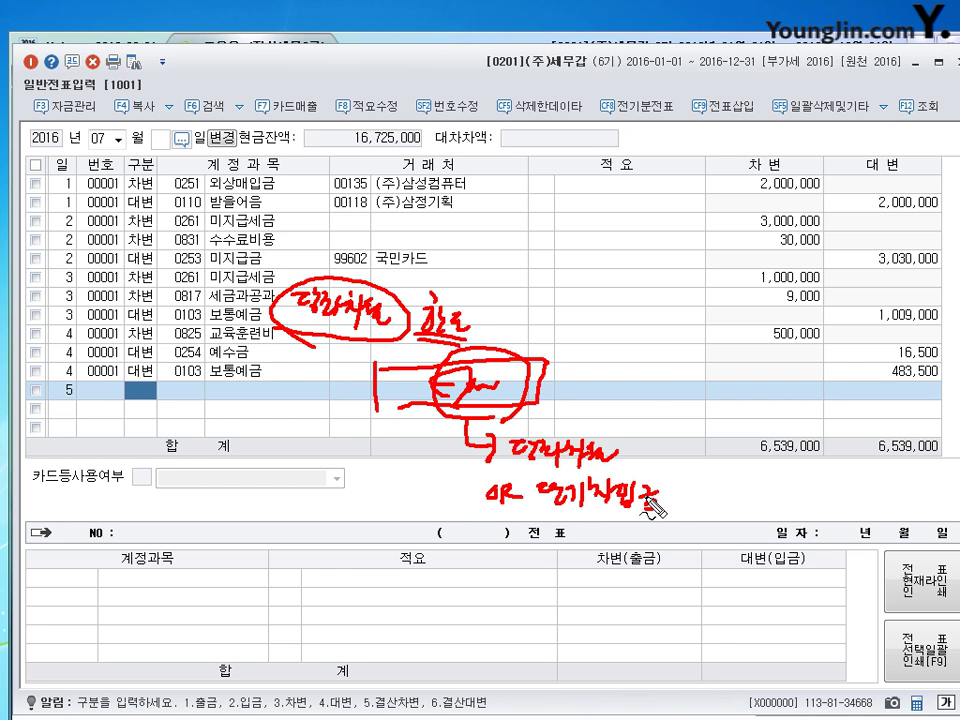
left_click_drag(615, 481, 604, 480)
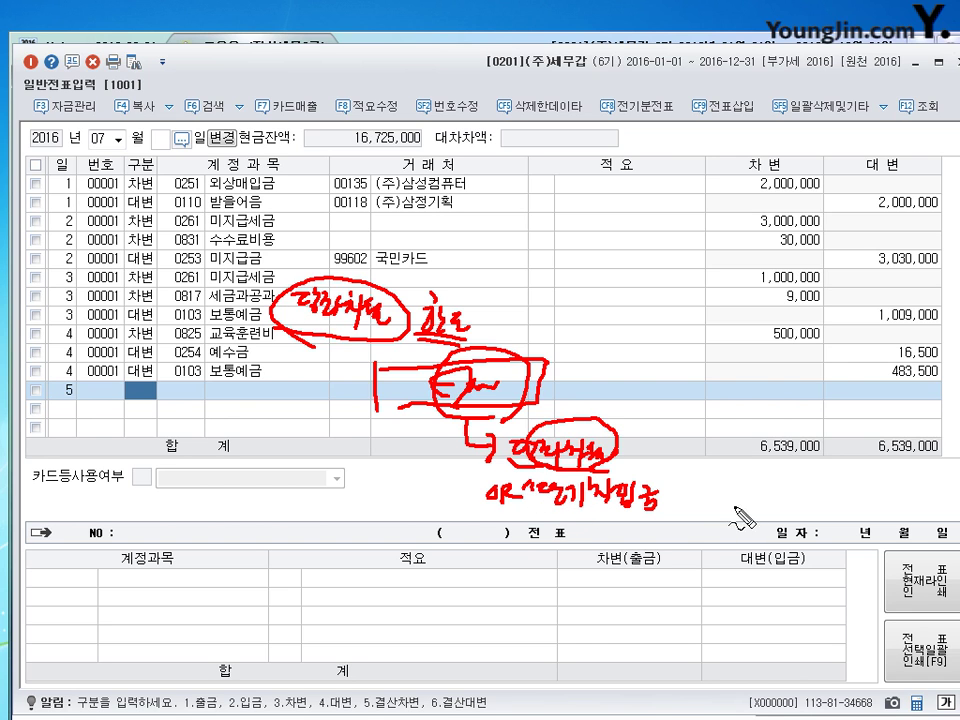
left_click_drag(666, 489, 664, 499)
left_click_drag(674, 488, 671, 498)
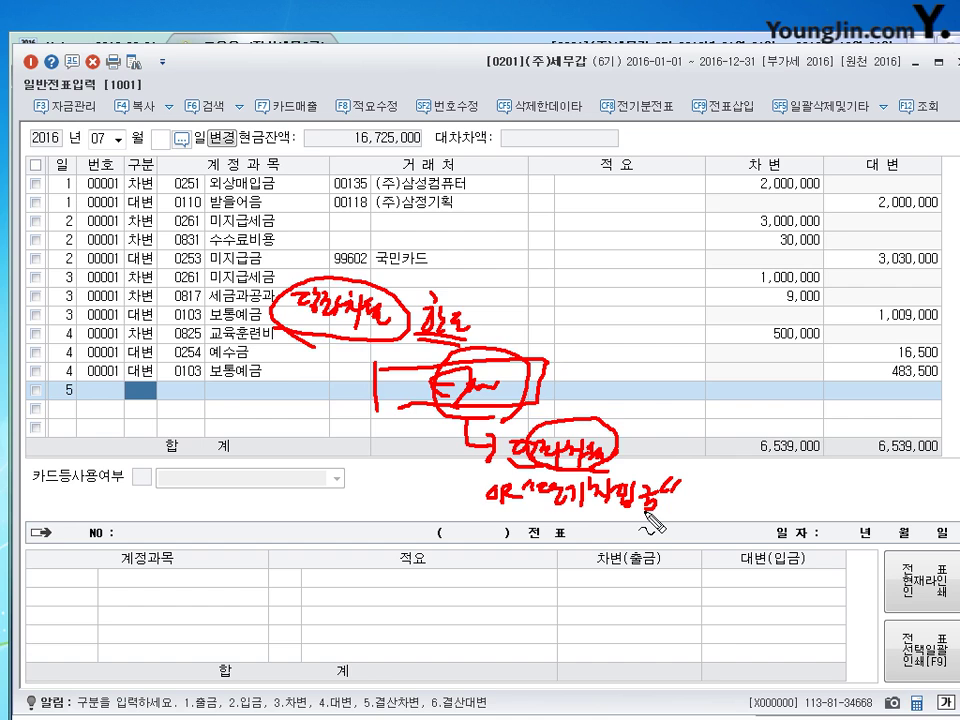
key("Escape")
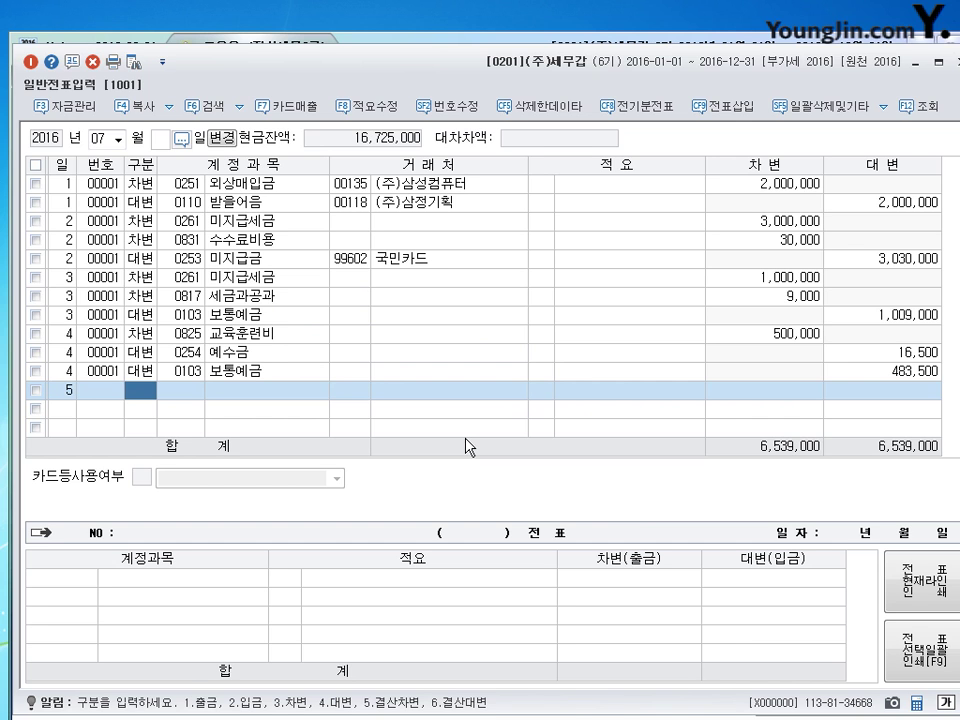
Complete the day 5 line as a debit with account 0253 미지급금, vendor 현대자동차 and amount 11,000,000.
type("3")
key("Return")
type("253")
key("Return")
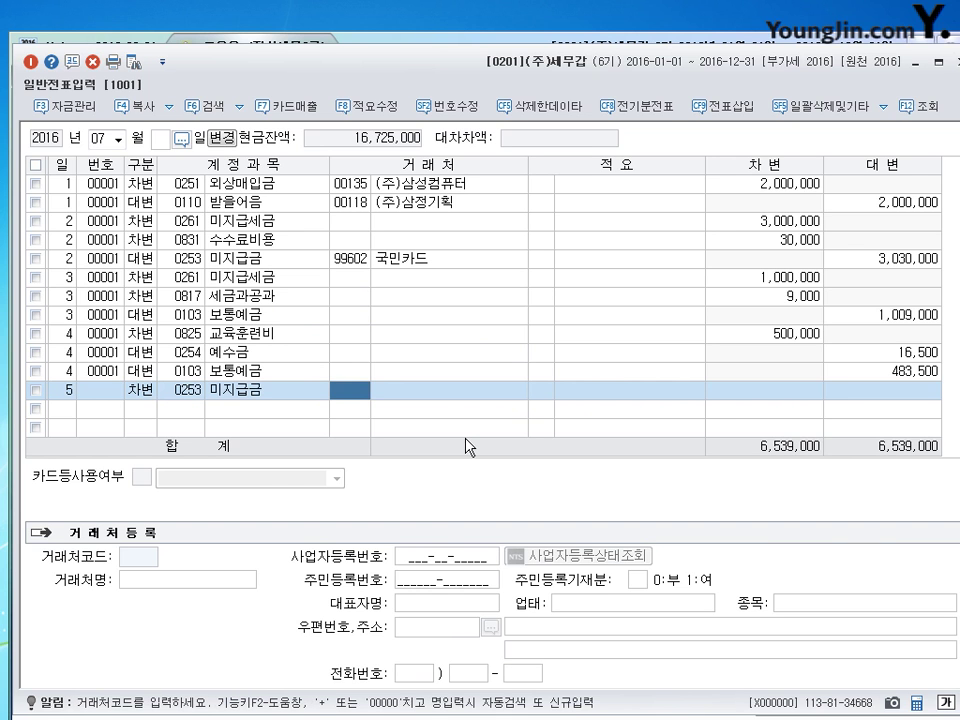
type("현대")
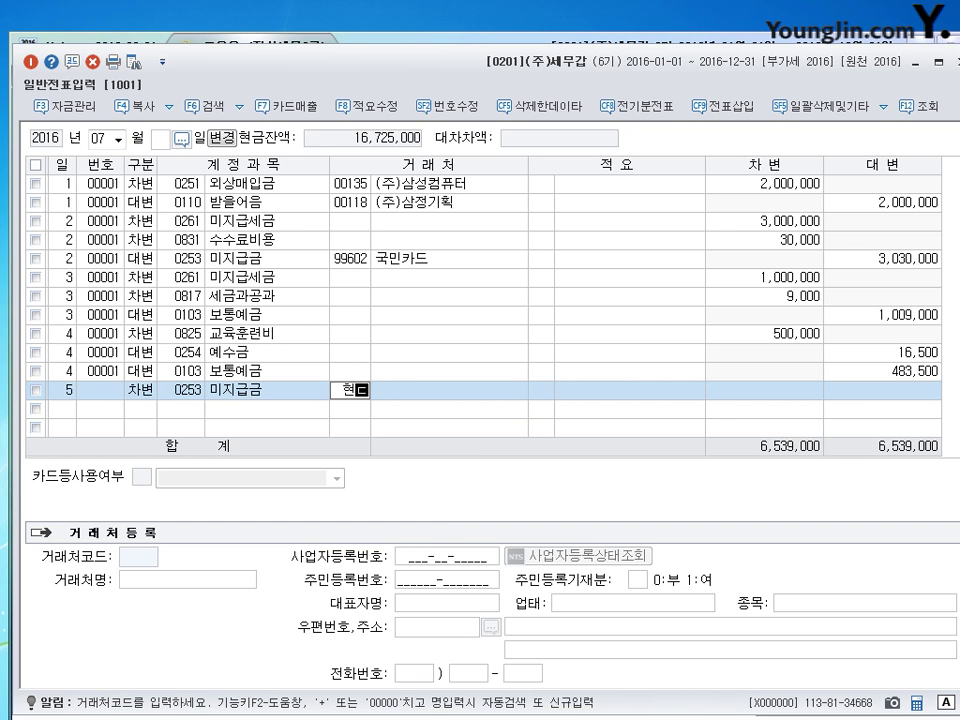
key("Return")
key("Return")
key("Return")
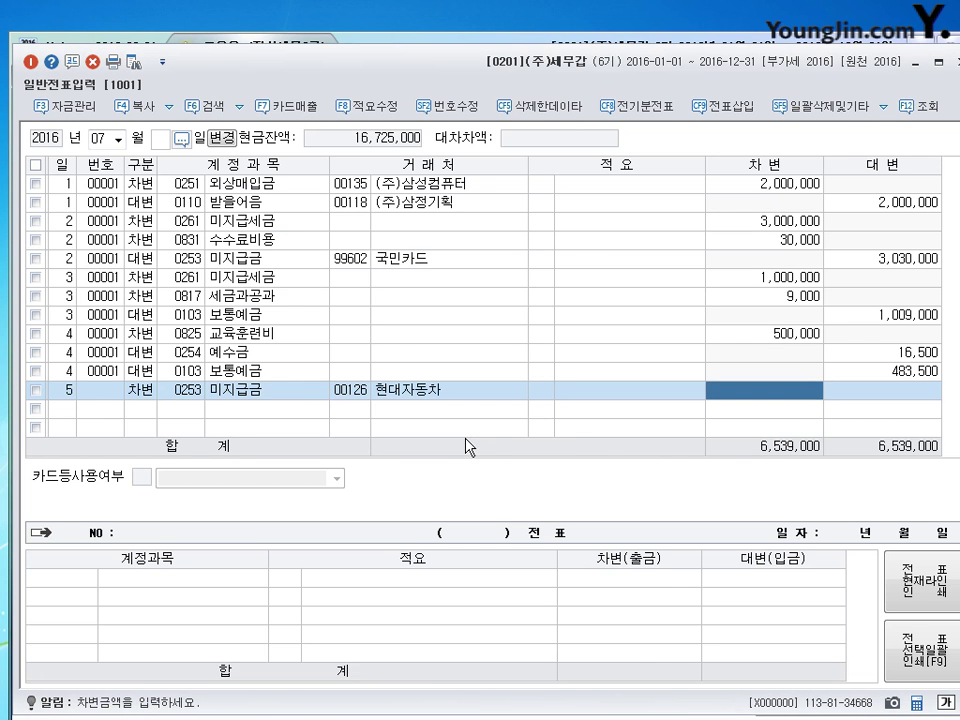
type("11000000")
key("Return")
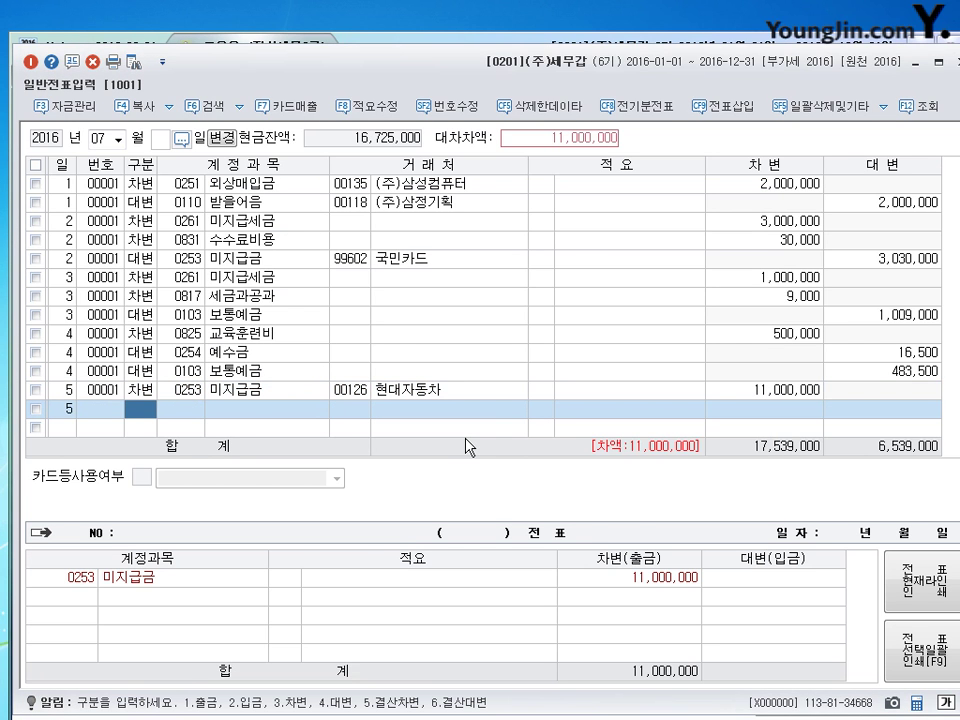
Add a day 5 credit line with account 0102 당좌예금, no vendor and amount 5,000,000.
type("4")
key("Return")
type("102")
key("Return")
key("Return")
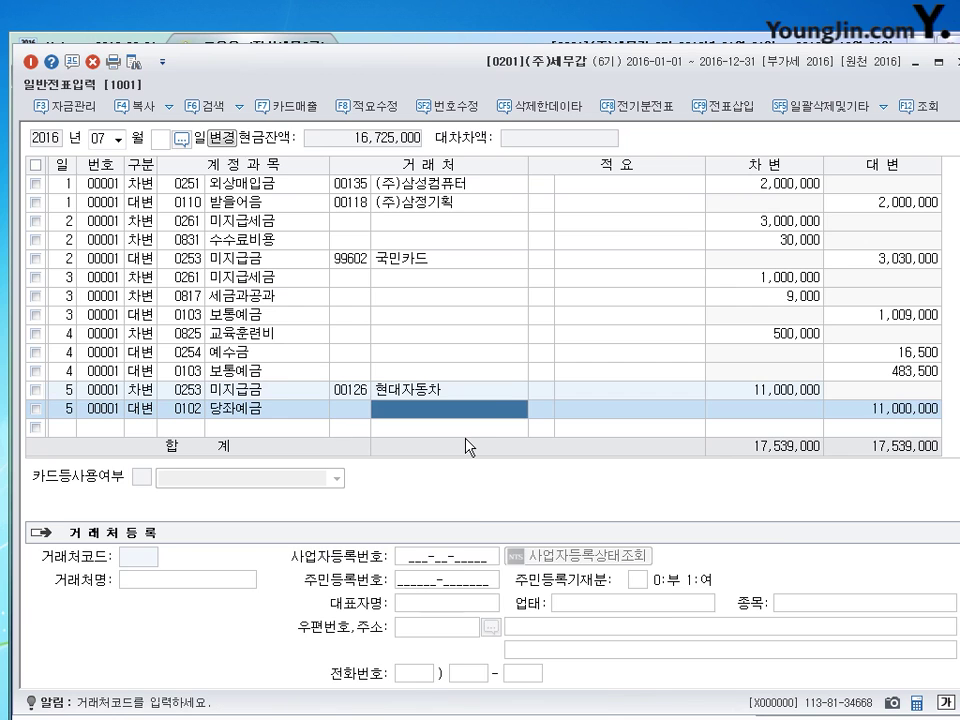
key("Return")
key("Return")
type("5000000")
key("Return")
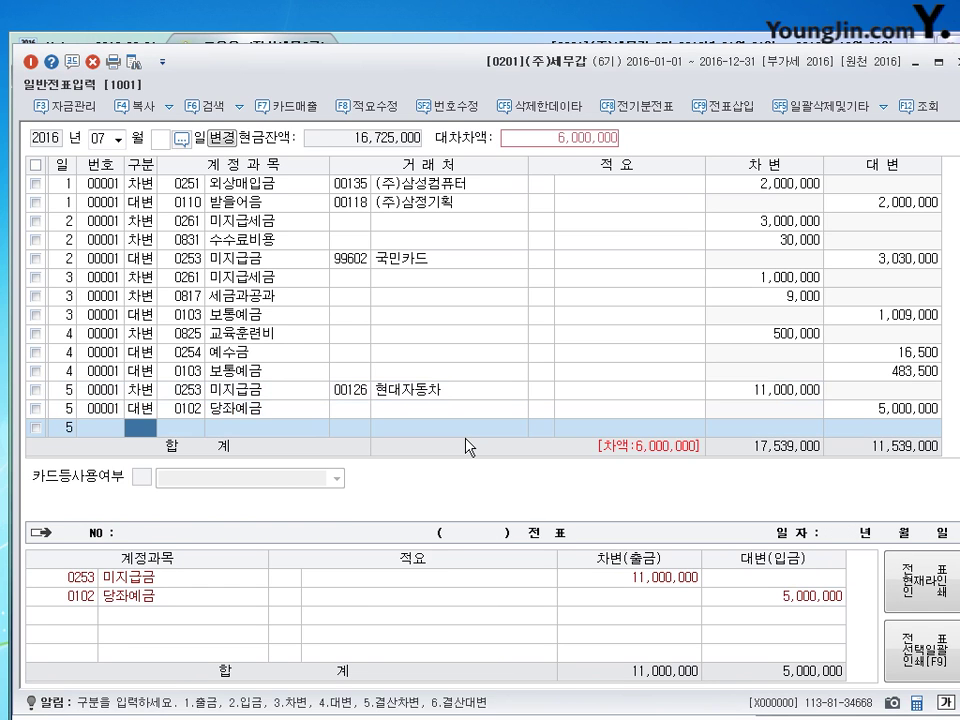
Add the balancing day 5 credit line with account 0256 당좌차월, vendor 황금은행 and amount 6,000,000.
type("4")
key("Return")
type("256")
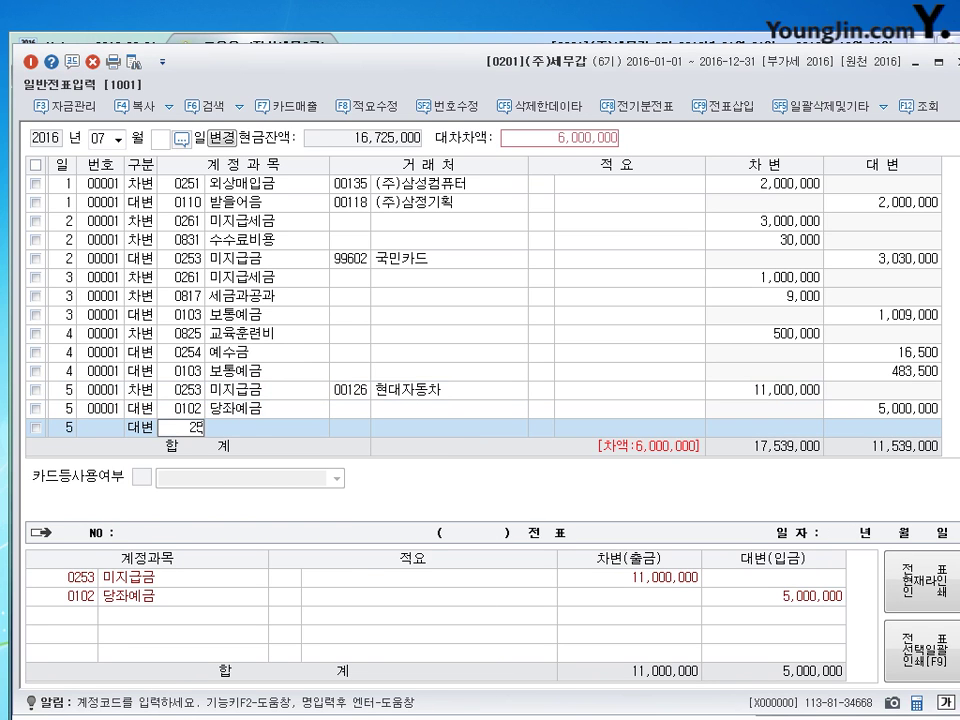
key("Return")
type("황금")
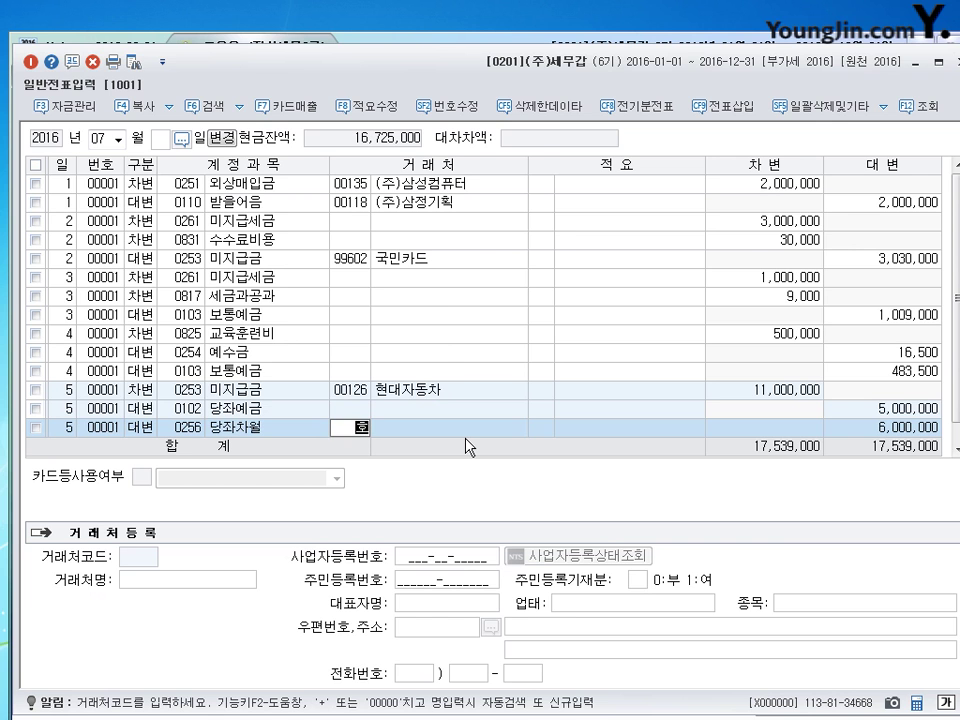
key("Return")
key("Return")
key("Return")
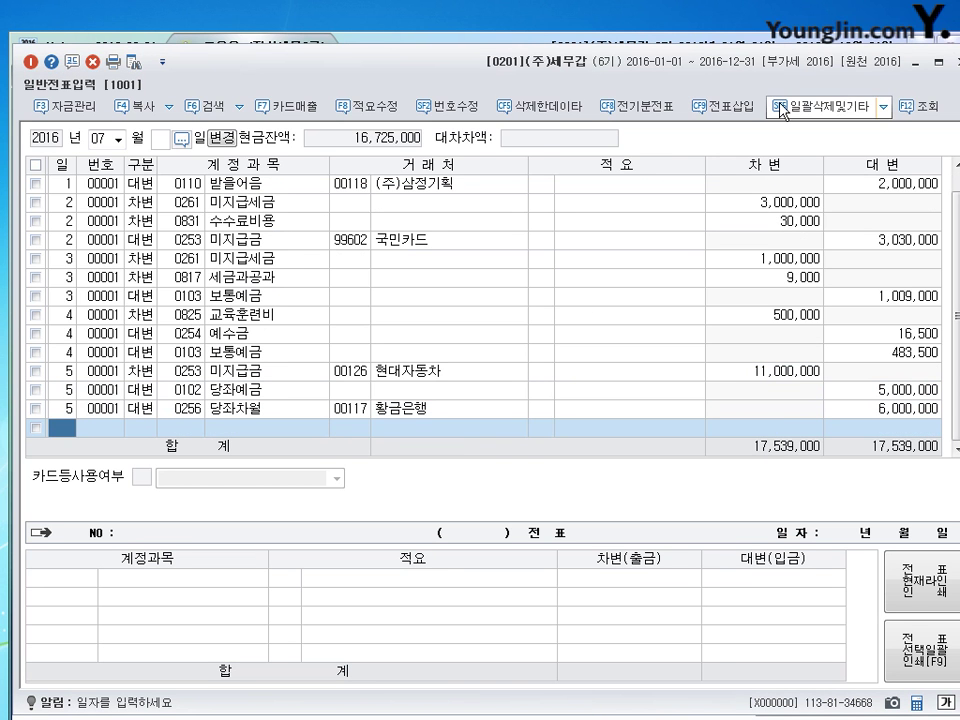
mouse_move(782, 110)
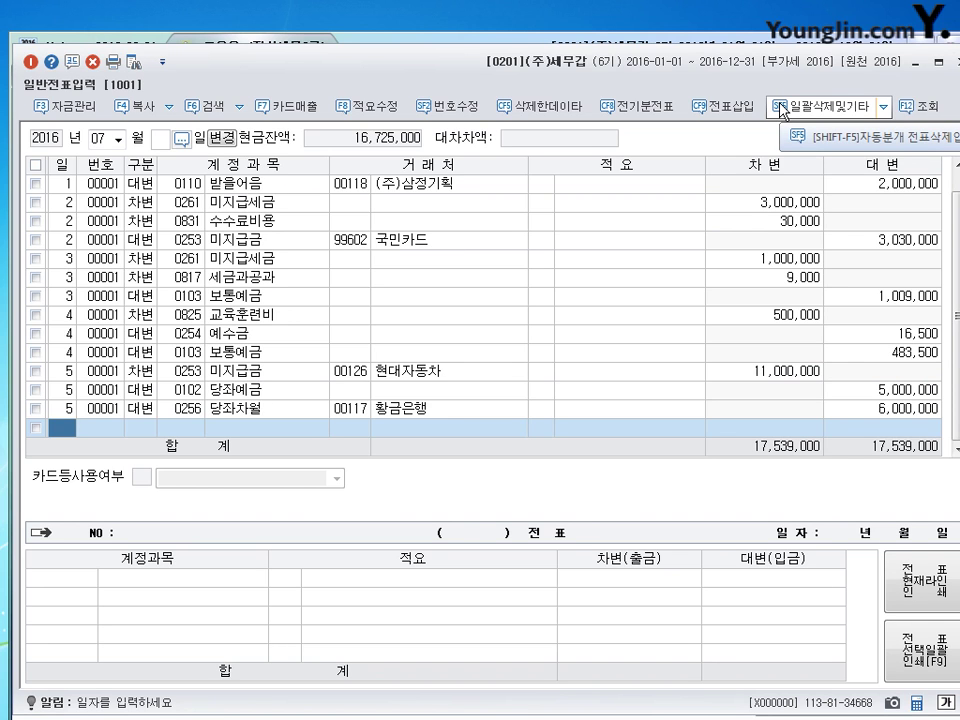